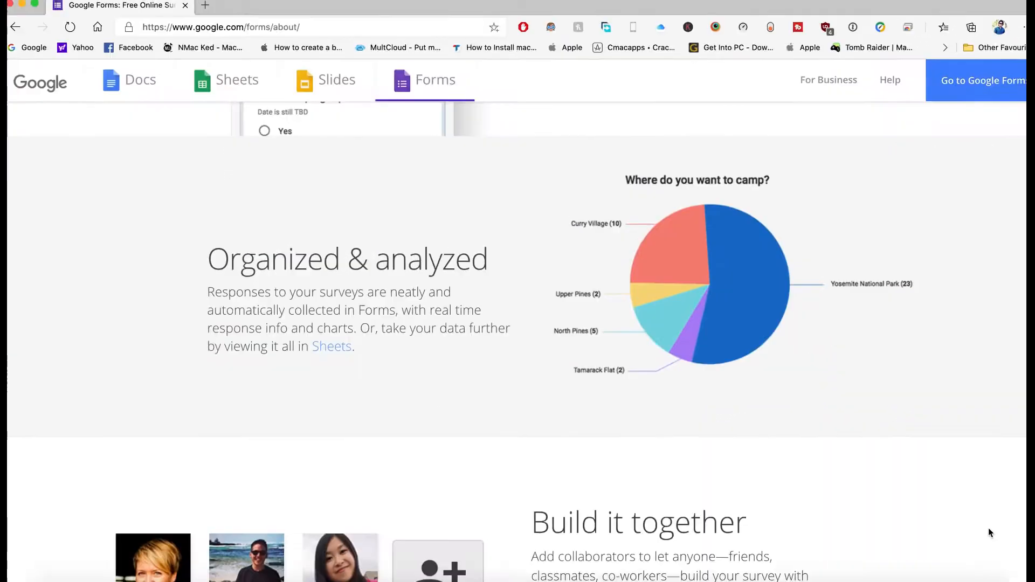
scroll(992, 529, down, 8)
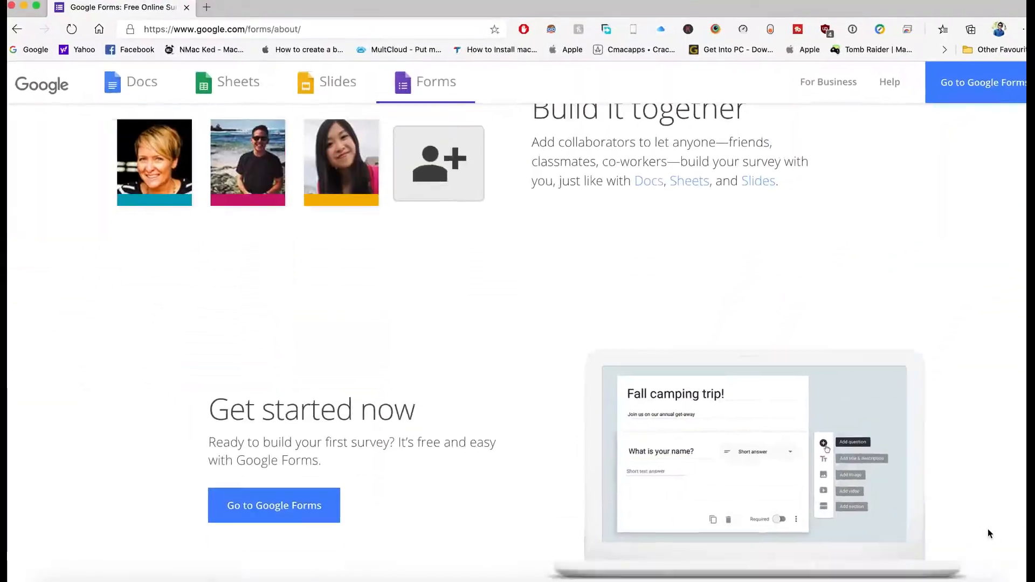
scroll(988, 531, down, 5)
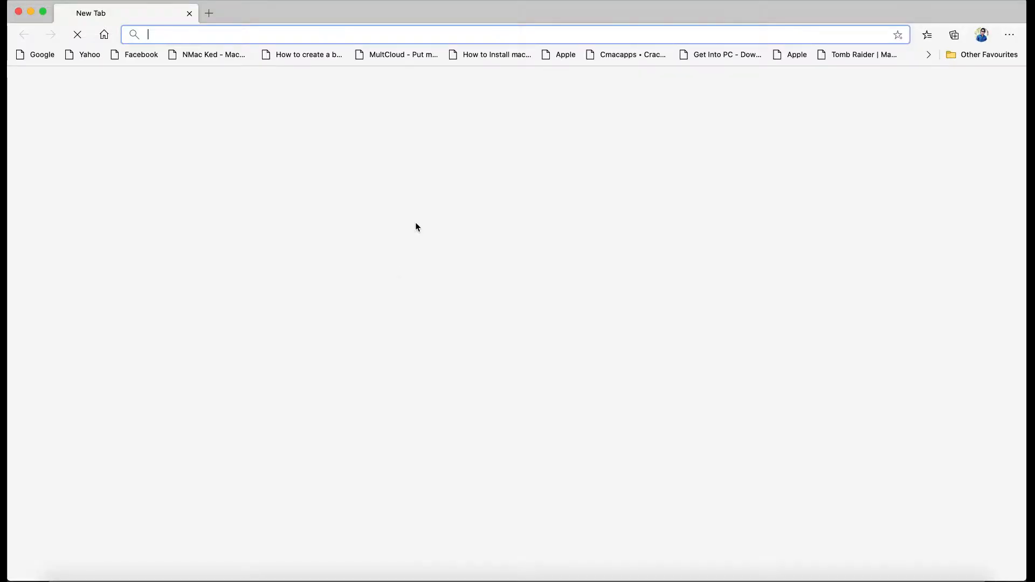
Step: Find Google Forms through a google.com search for "google form" and open its personal version on a new blank form
text(goo)
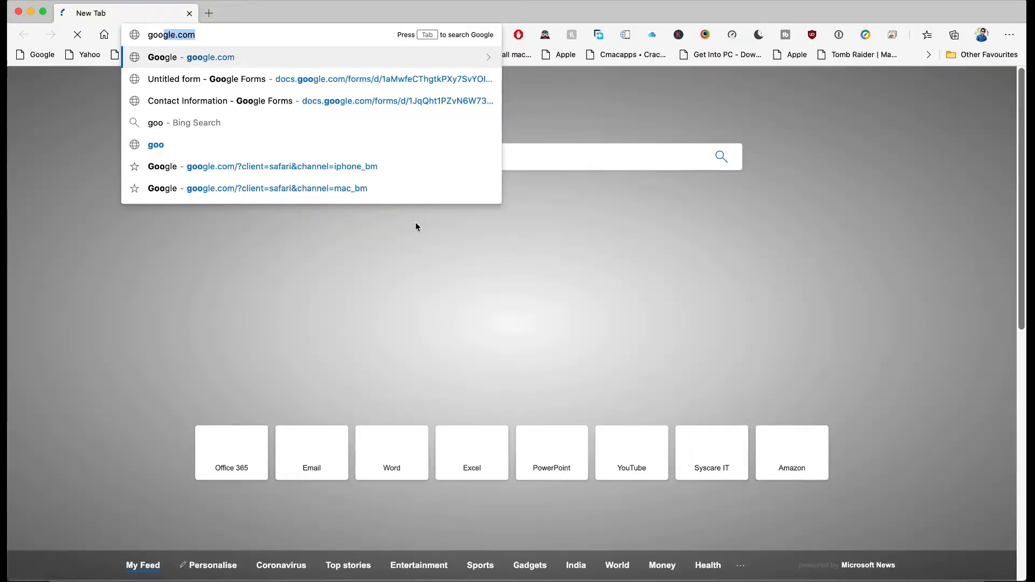
key(Return)
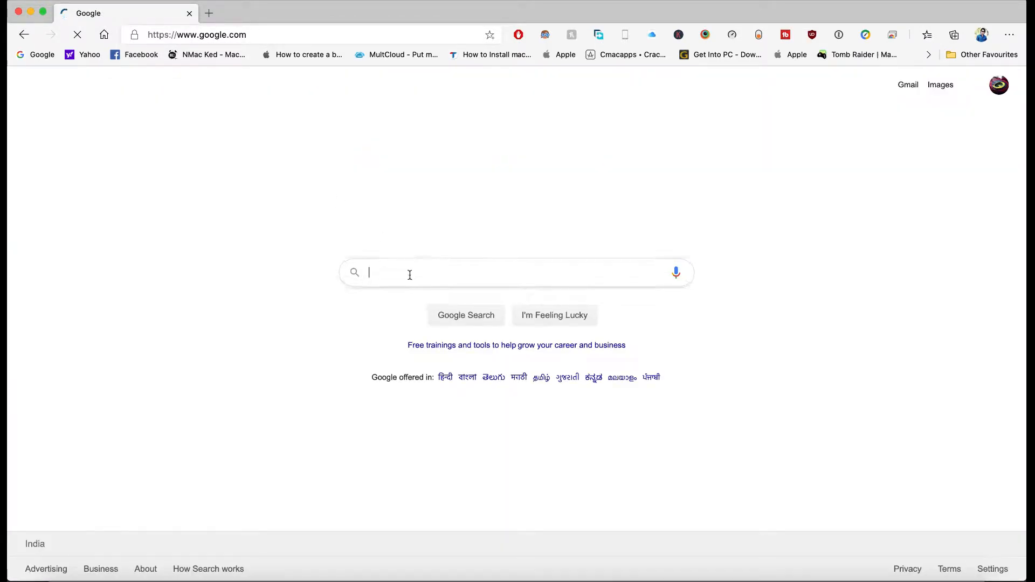
text(goo)
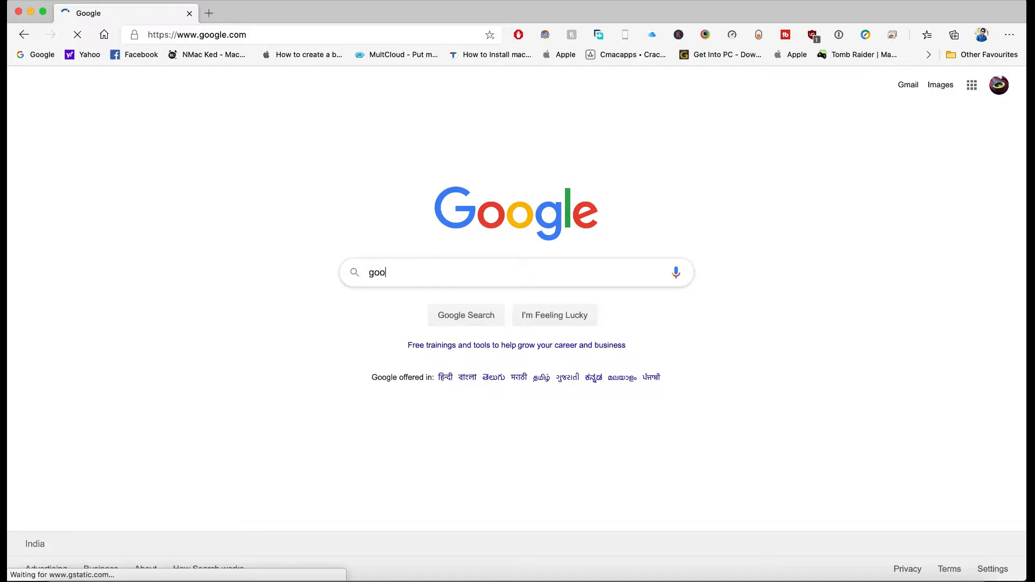
text(gle)
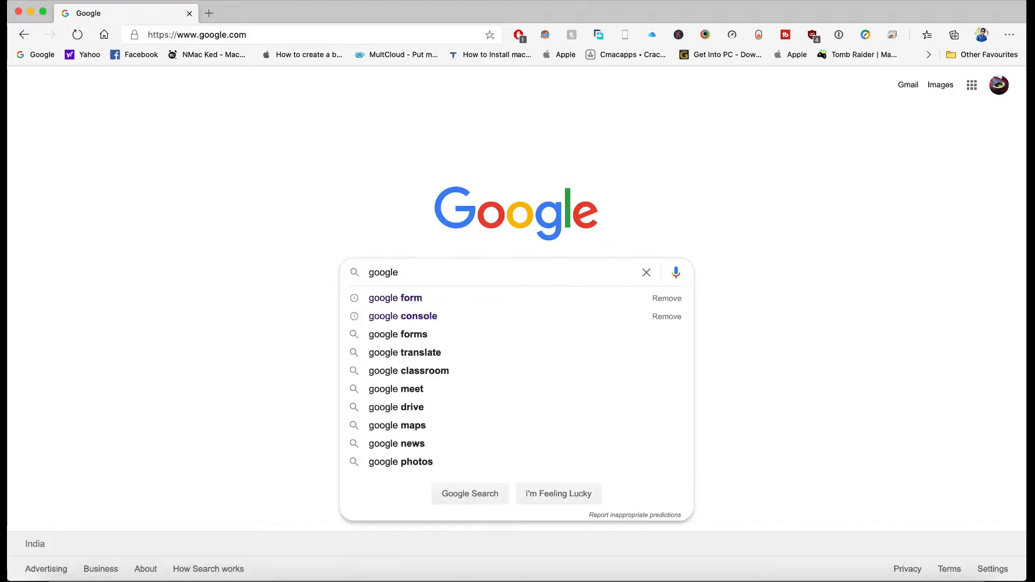
text( fo)
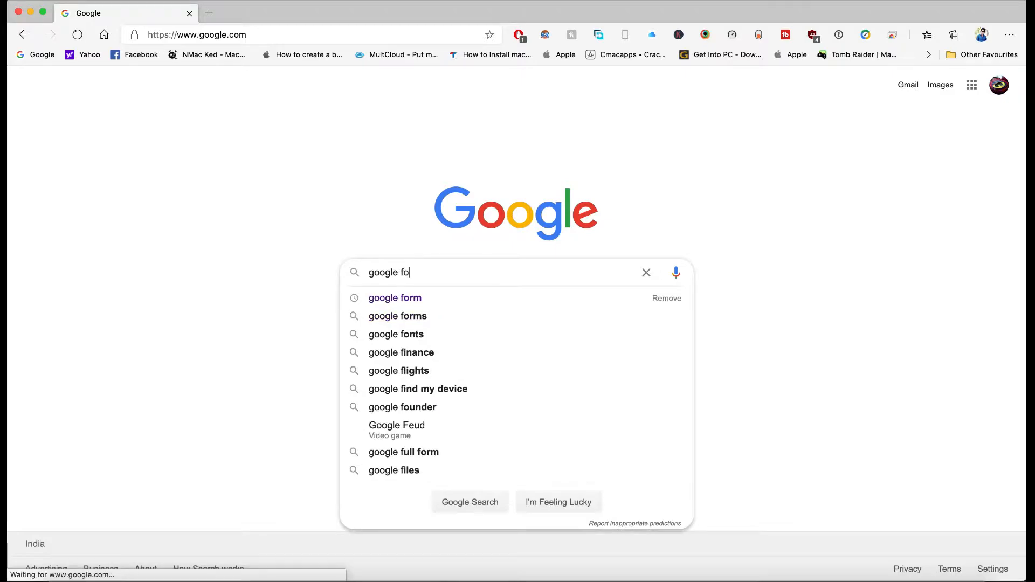
text(rm)
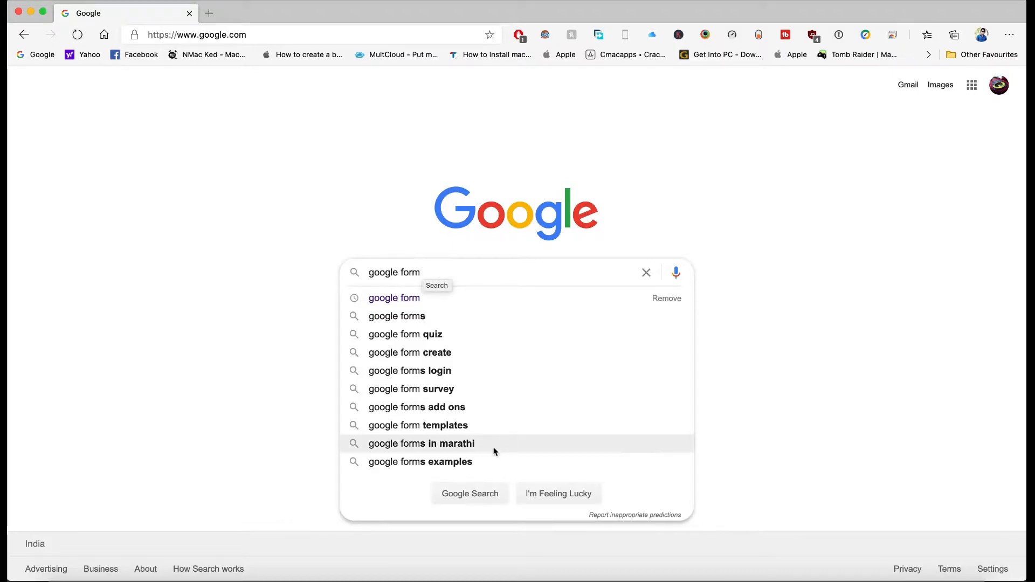
click(470, 495)
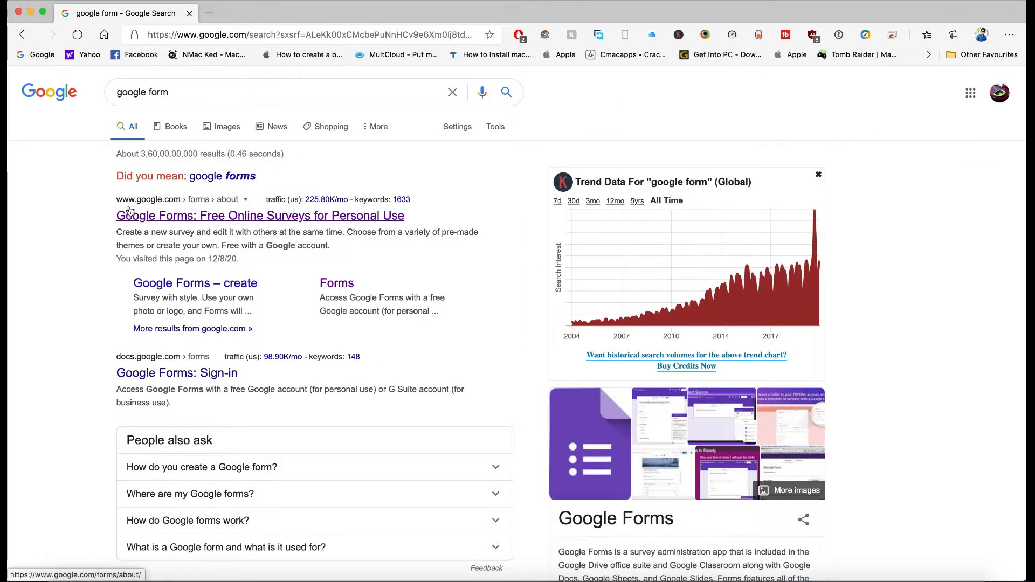
click(200, 218)
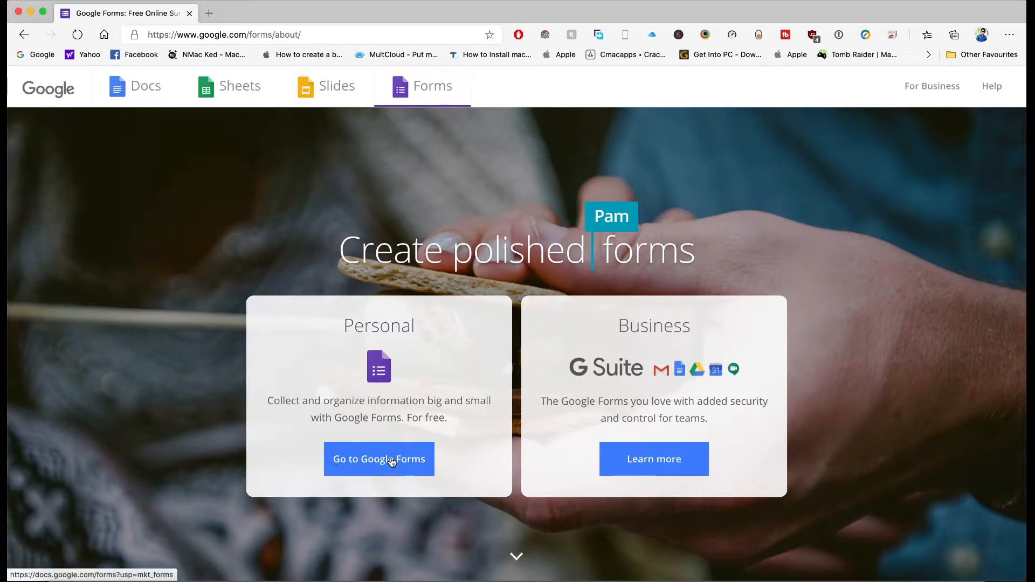
click(375, 467)
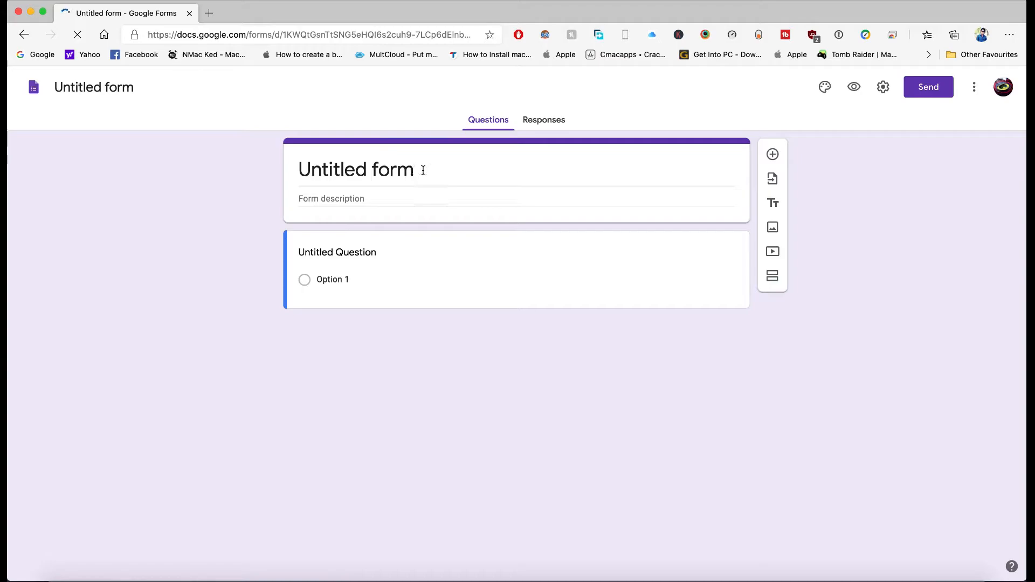
Step: Replace the form's heading with "Syscare IT"
drag(423, 170, 445, 167)
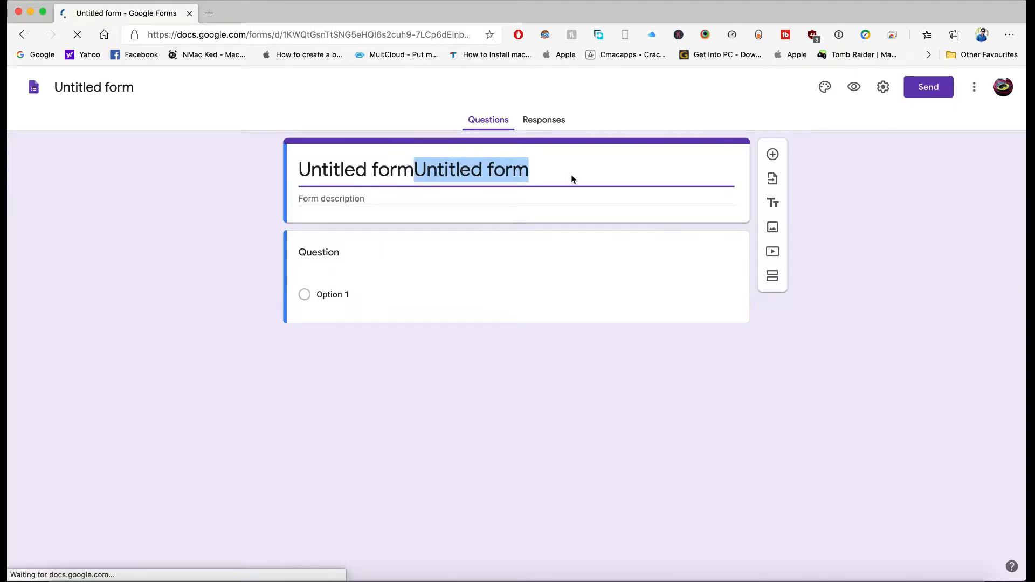
drag(545, 176, 241, 180)
text(S)
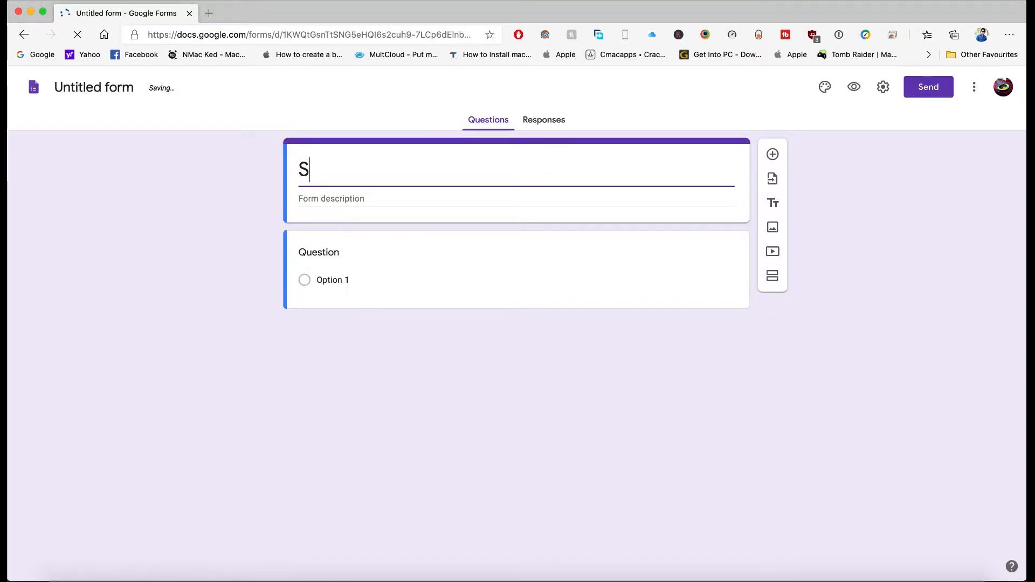
text(yscare IT)
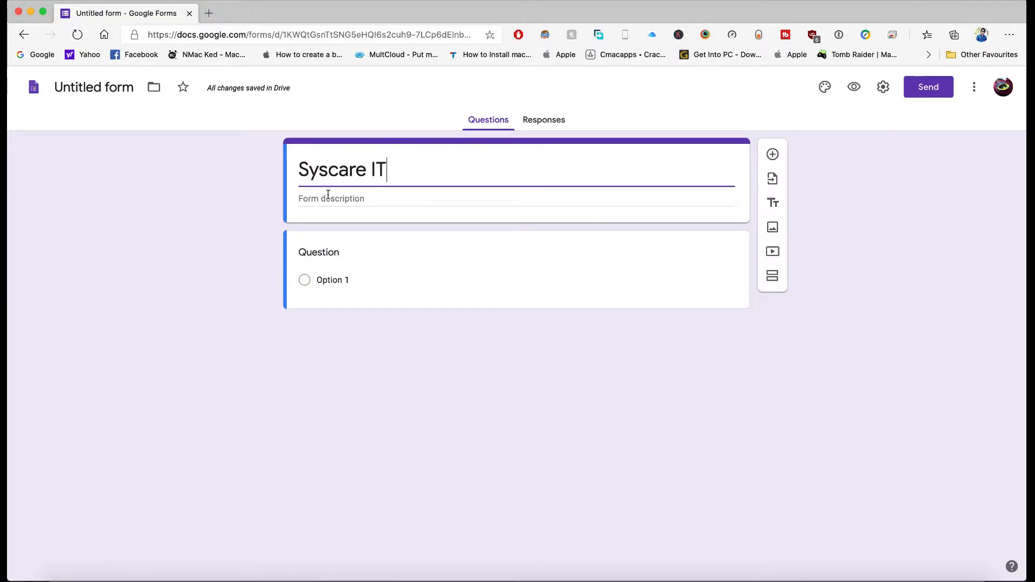
Step: Enter "Feedback Form" as the form description
click(351, 198)
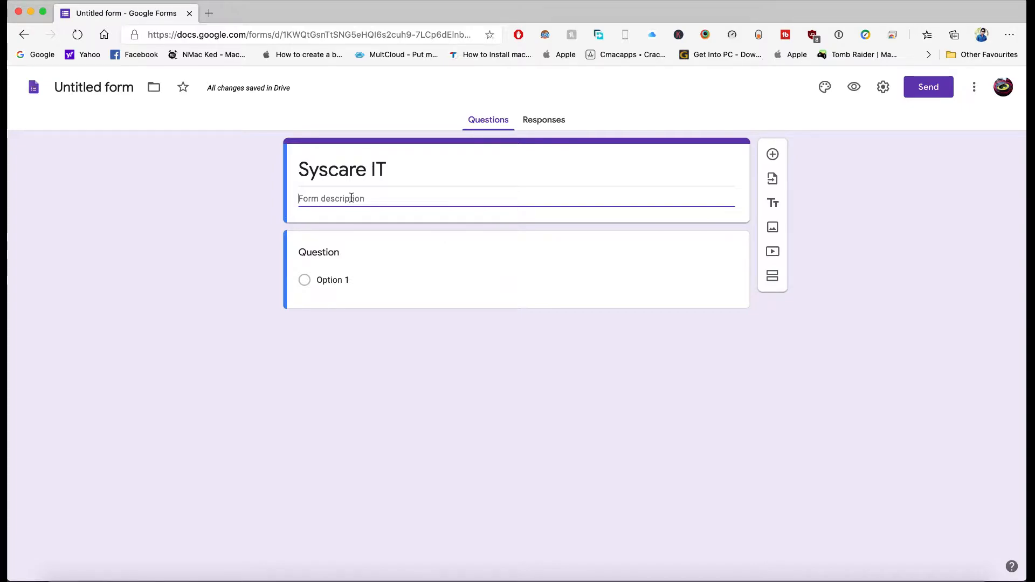
text(F)
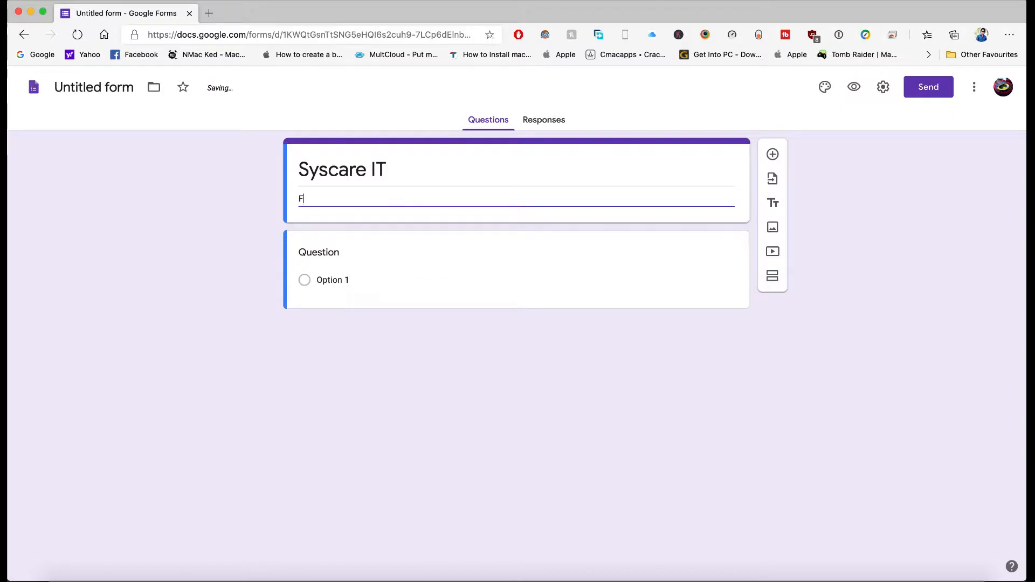
text(eedba)
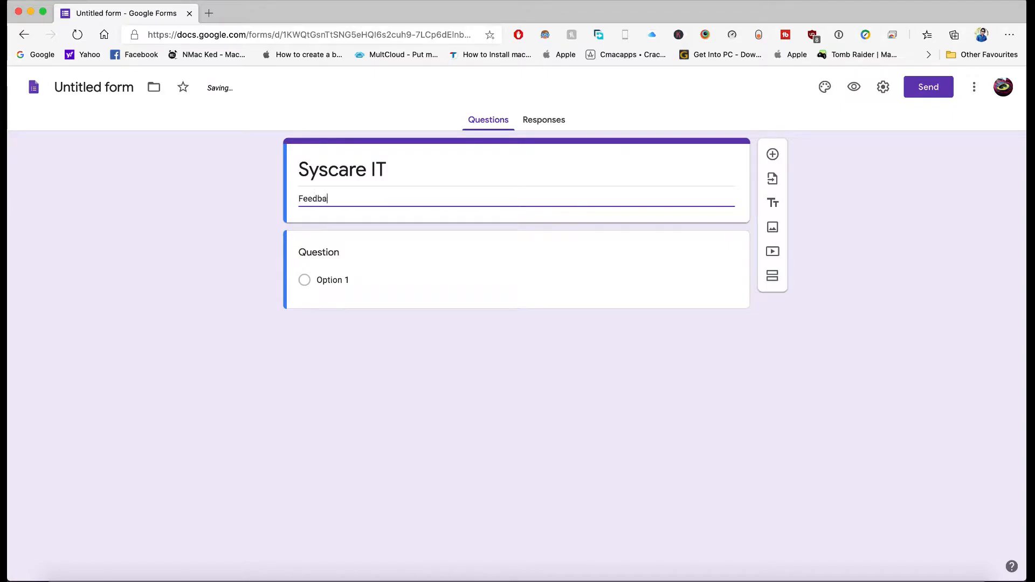
text(ck Form)
Step: Enter "How do you like our services?" as the text of the first question
click(328, 252)
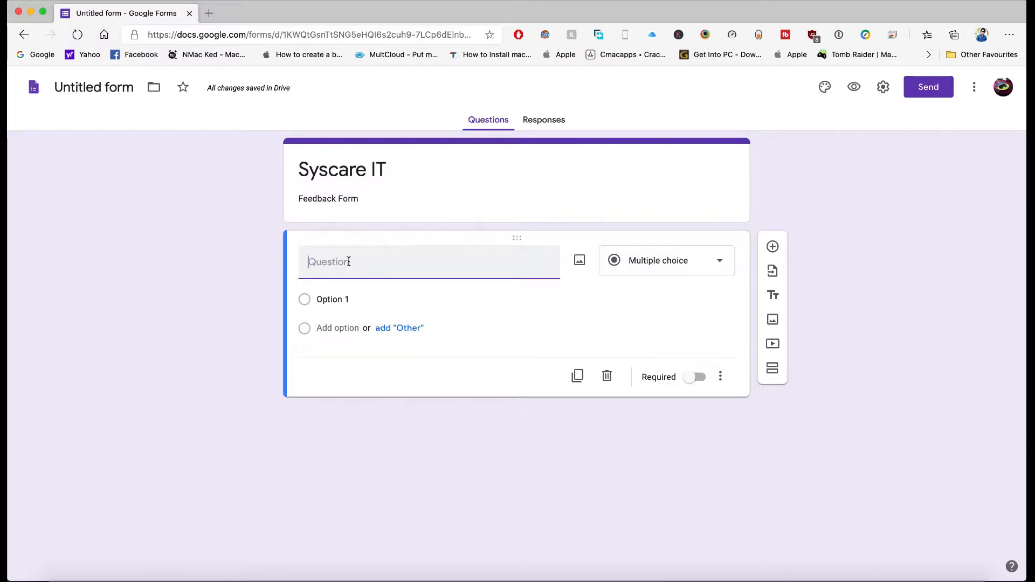
text(how)
key(BackSpace)
key(BackSpace)
key(BackSpace)
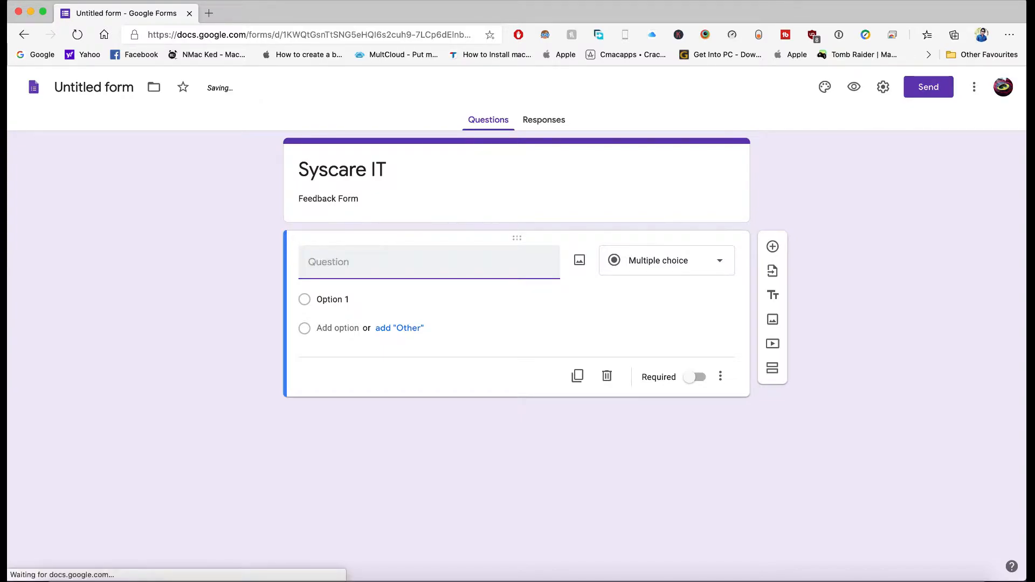
text(How do you)
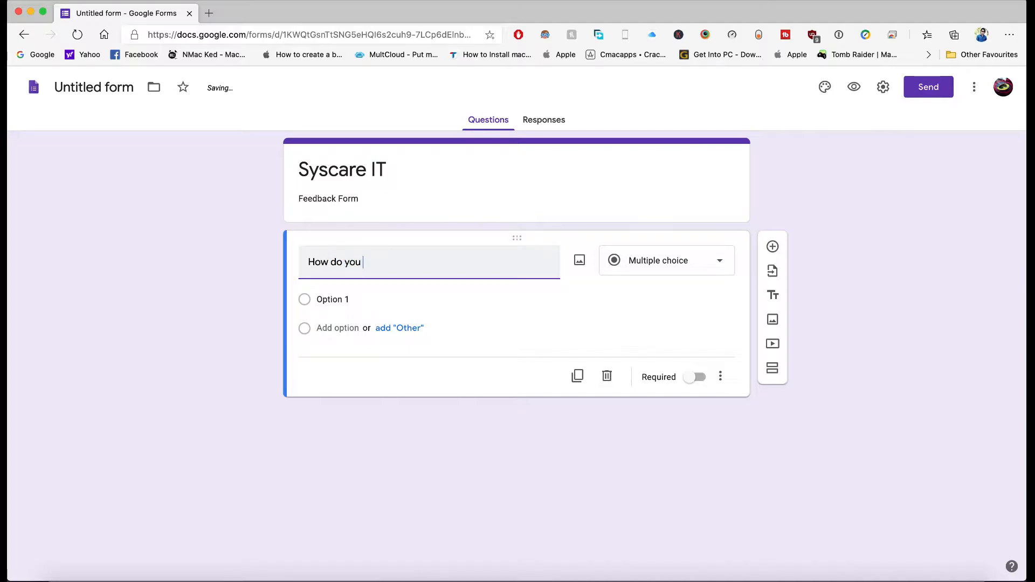
text( like our services?)
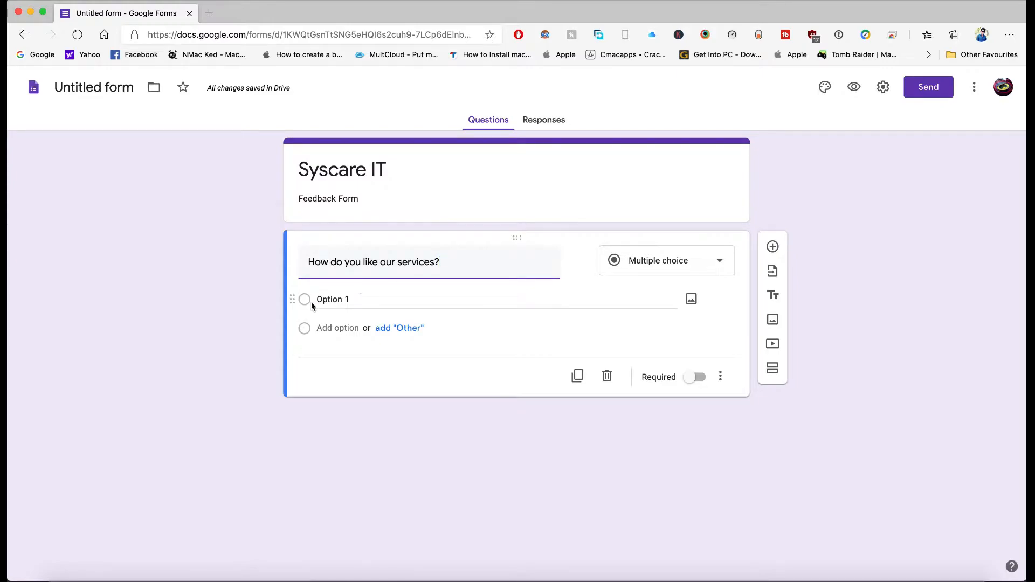
Step: Give the services question the four answer options Excellent, Good, Fair and Poor, using the suggested options after the first
click(333, 299)
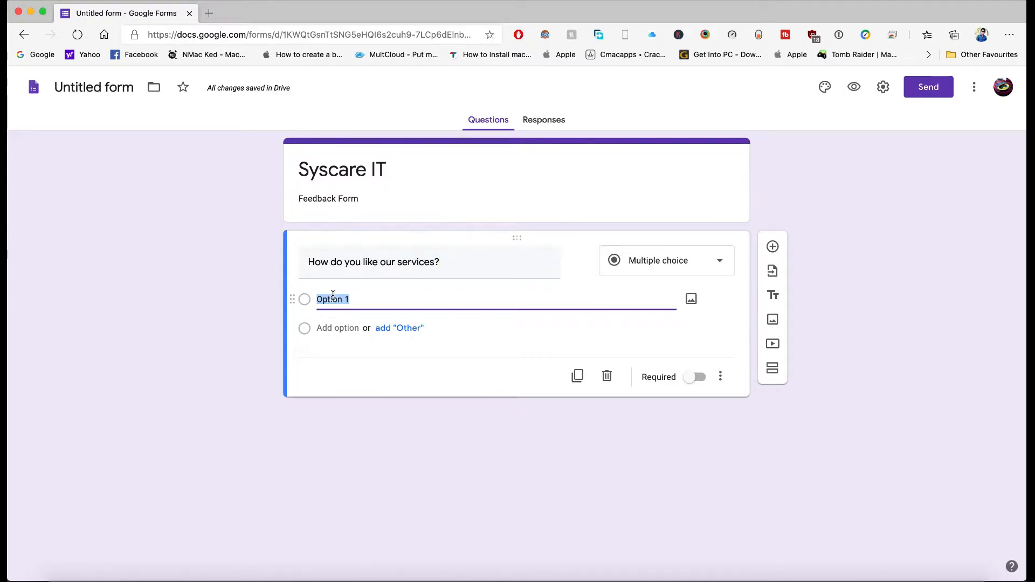
text(Excellent)
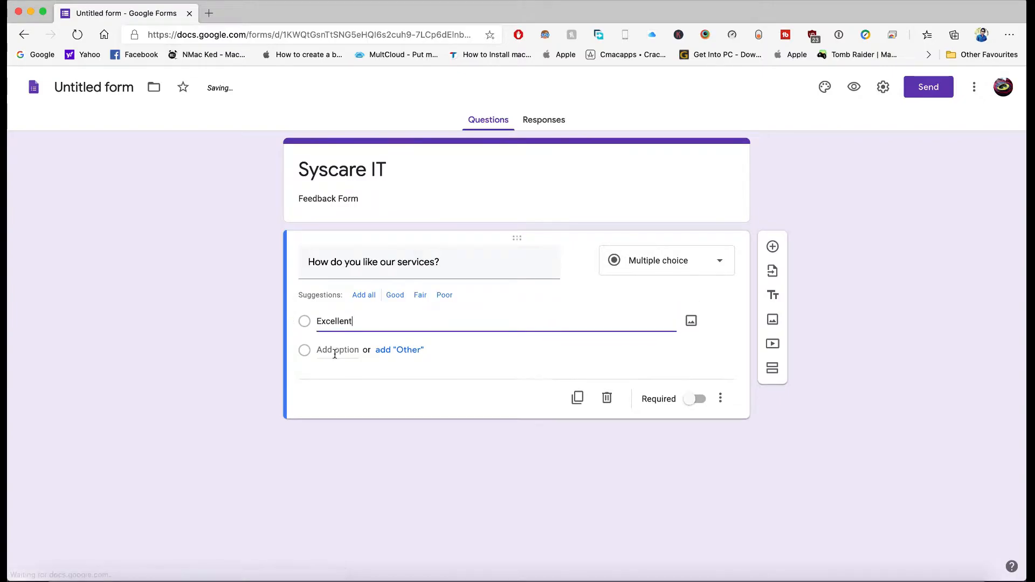
click(335, 352)
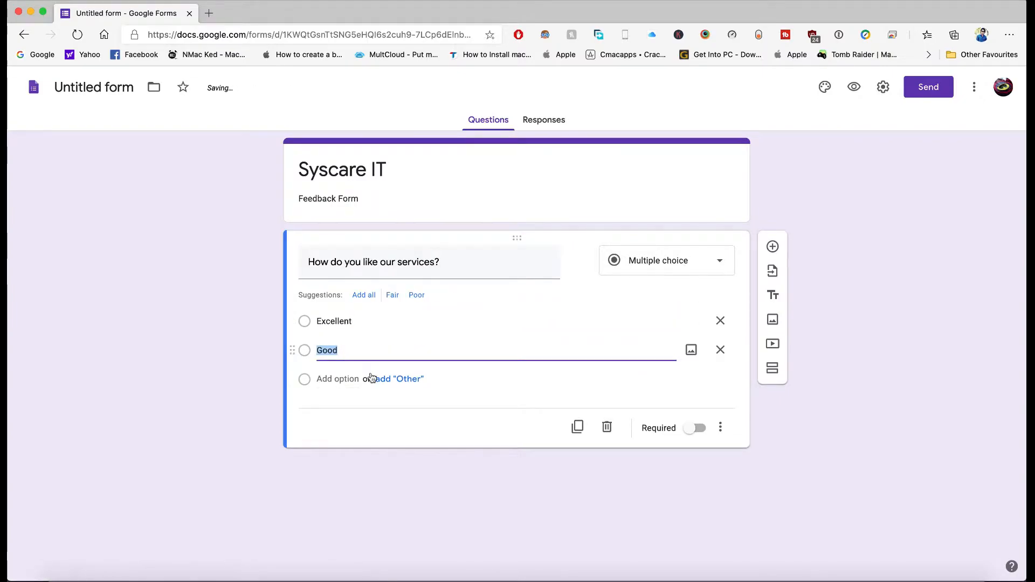
click(332, 380)
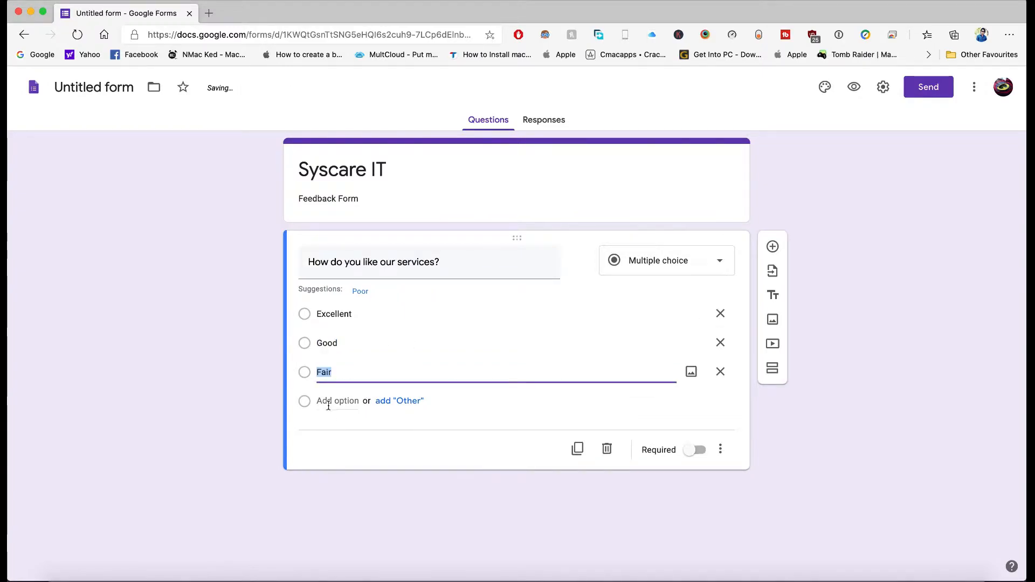
click(330, 405)
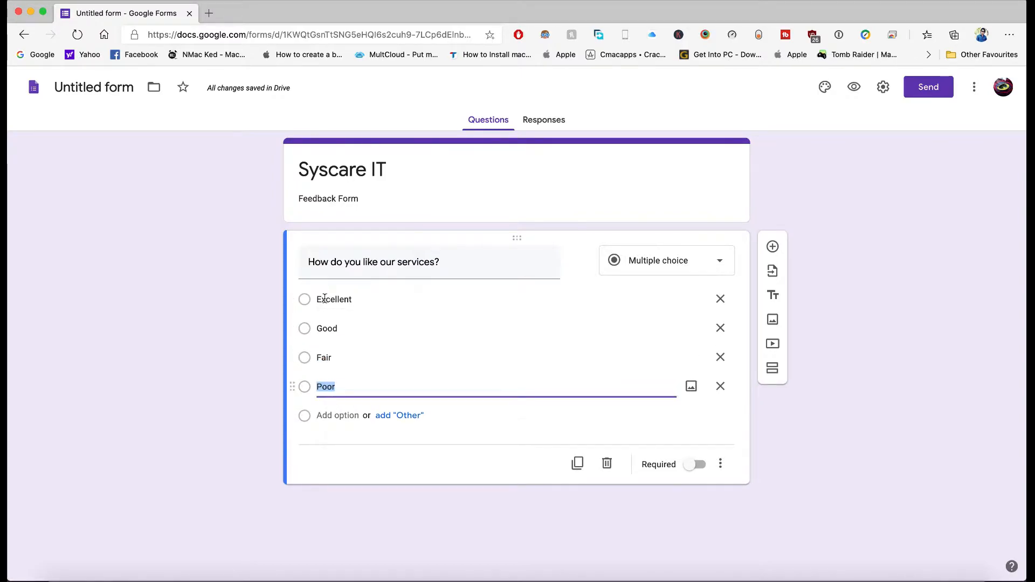
click(352, 327)
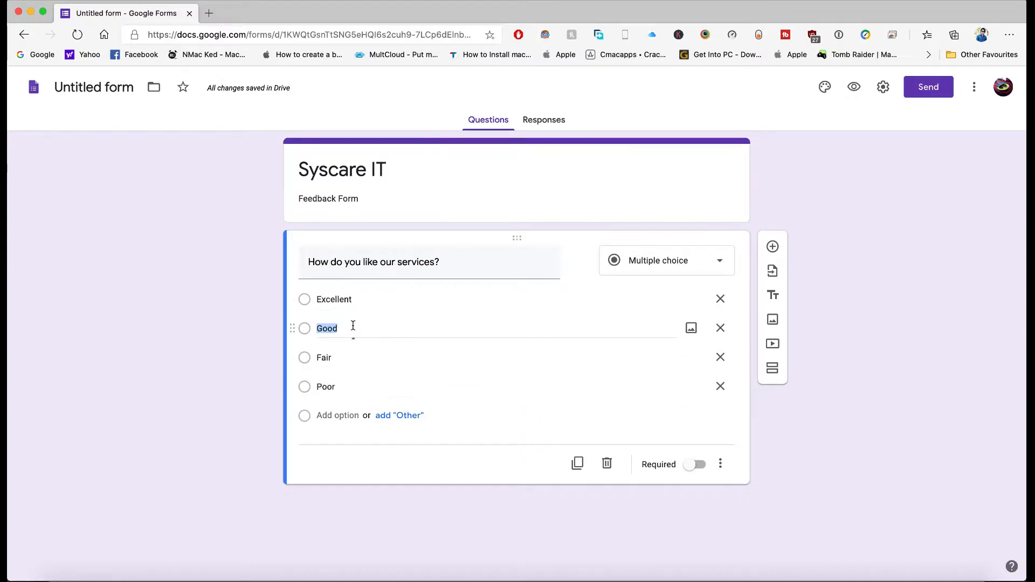
click(343, 357)
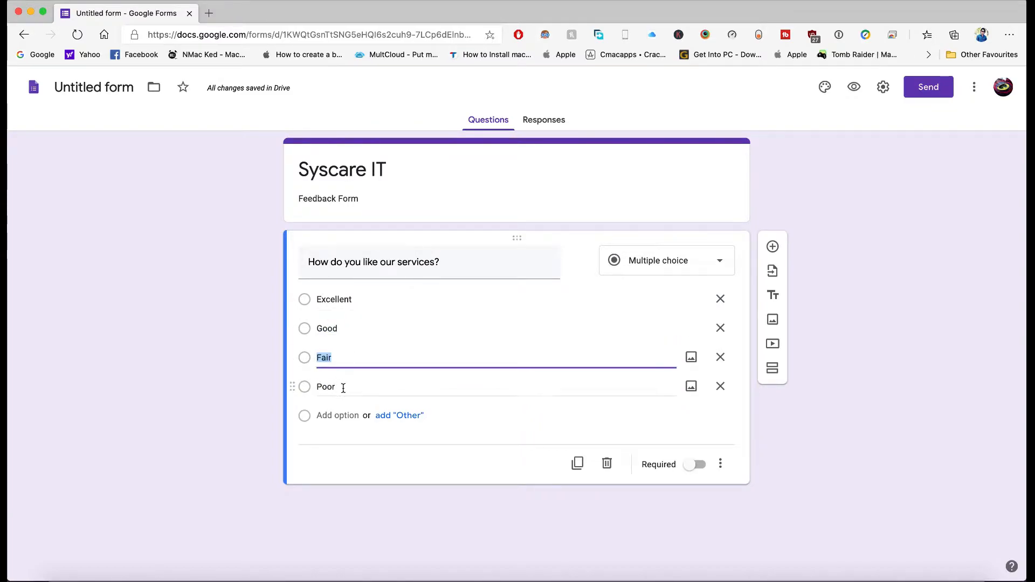
click(342, 385)
click(371, 301)
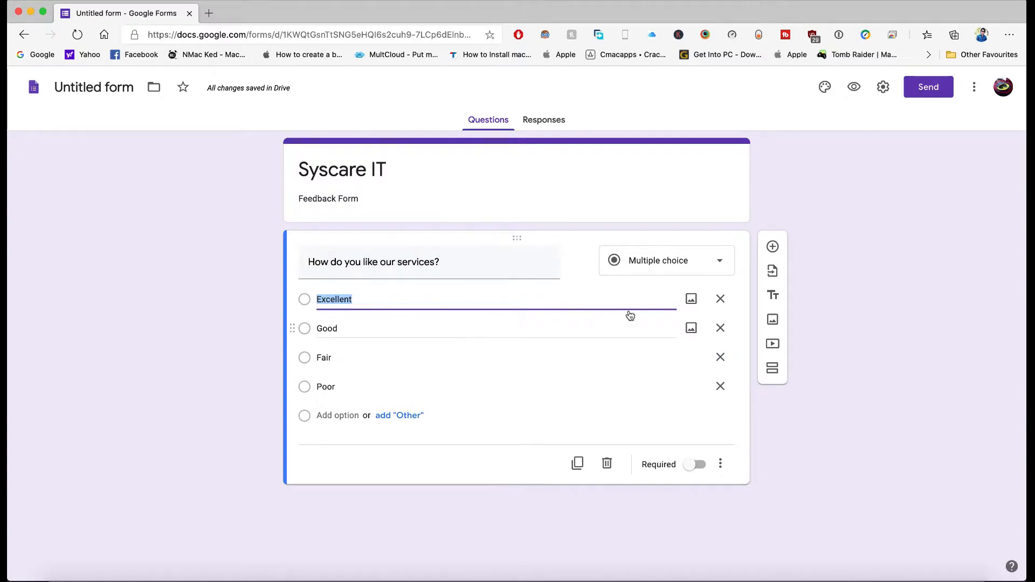
Step: Add a second, blank multiple-choice question below the services question
click(773, 247)
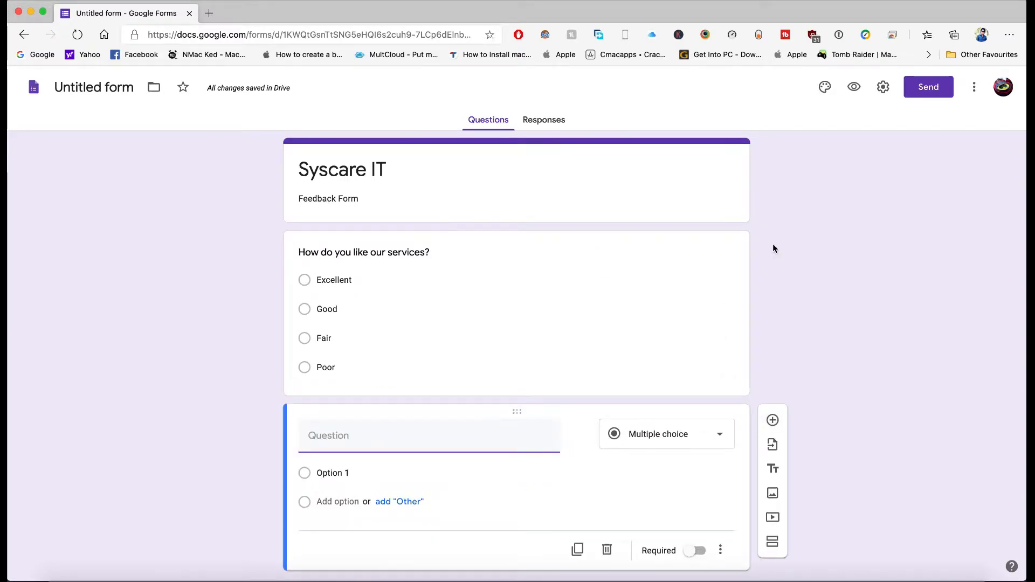
scroll(772, 244, down, 1)
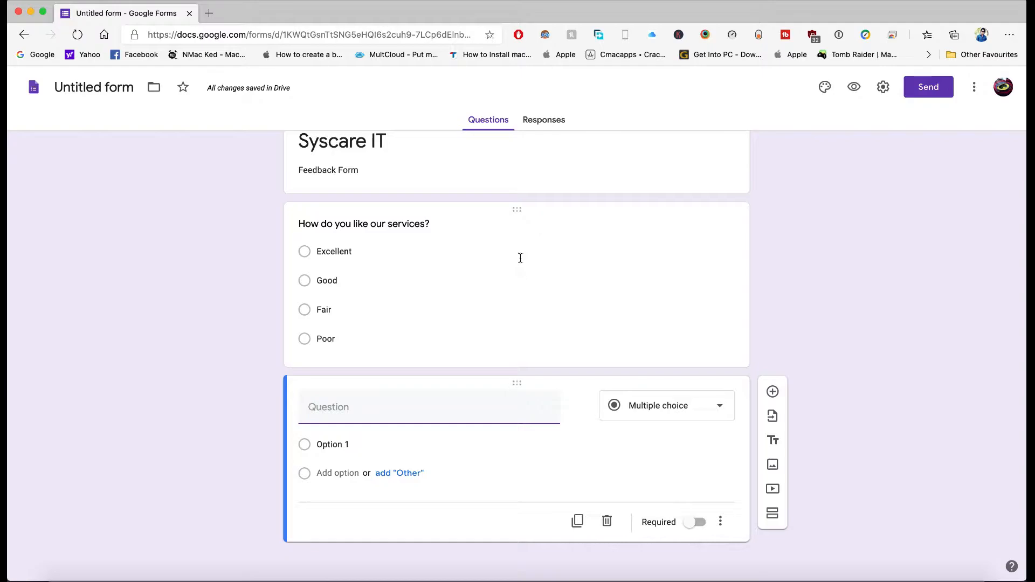
Step: With the services question selected, check the question import picker for available and previously selected forms, and close it without importing
click(440, 229)
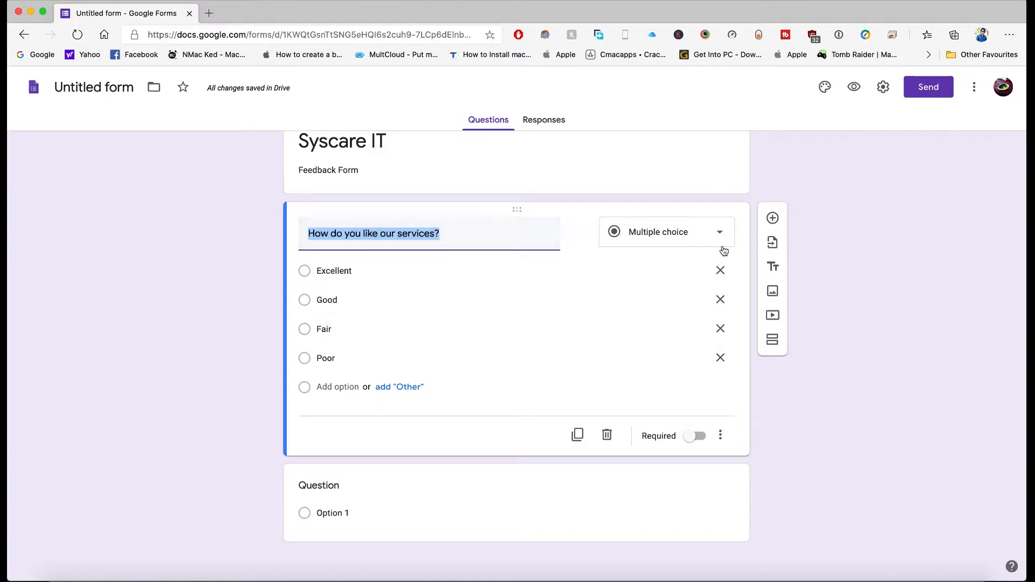
click(773, 245)
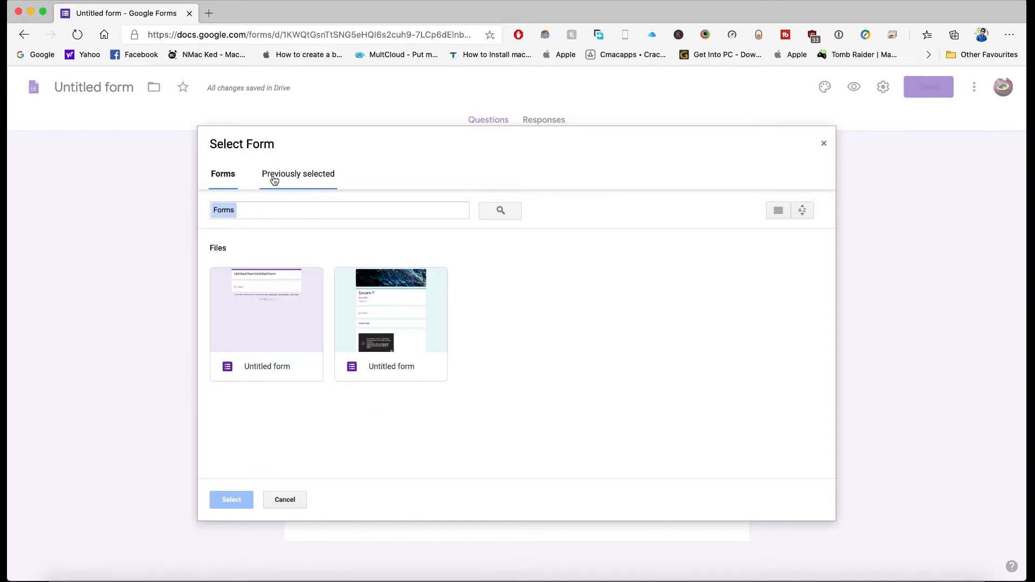
click(305, 182)
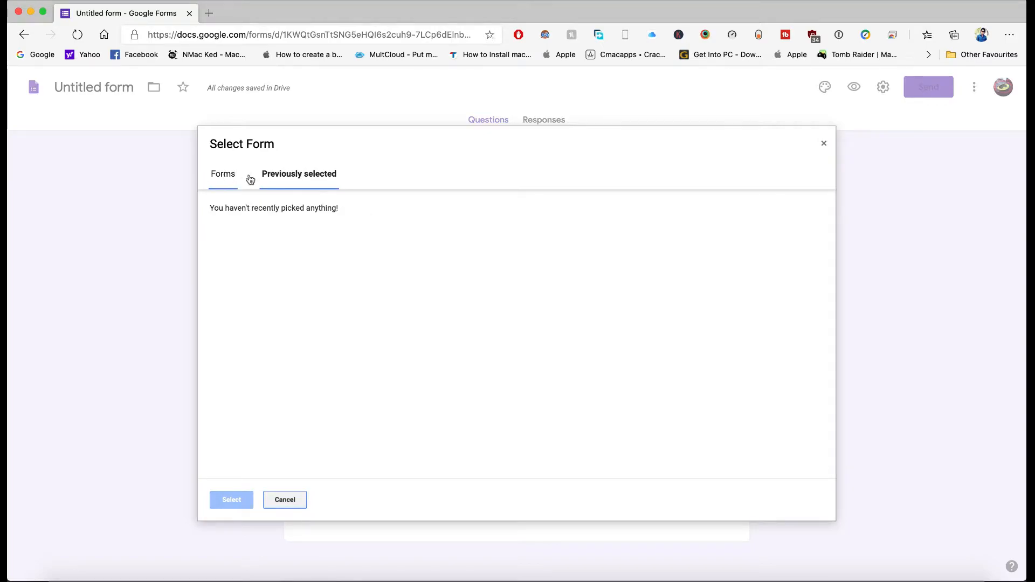
click(823, 145)
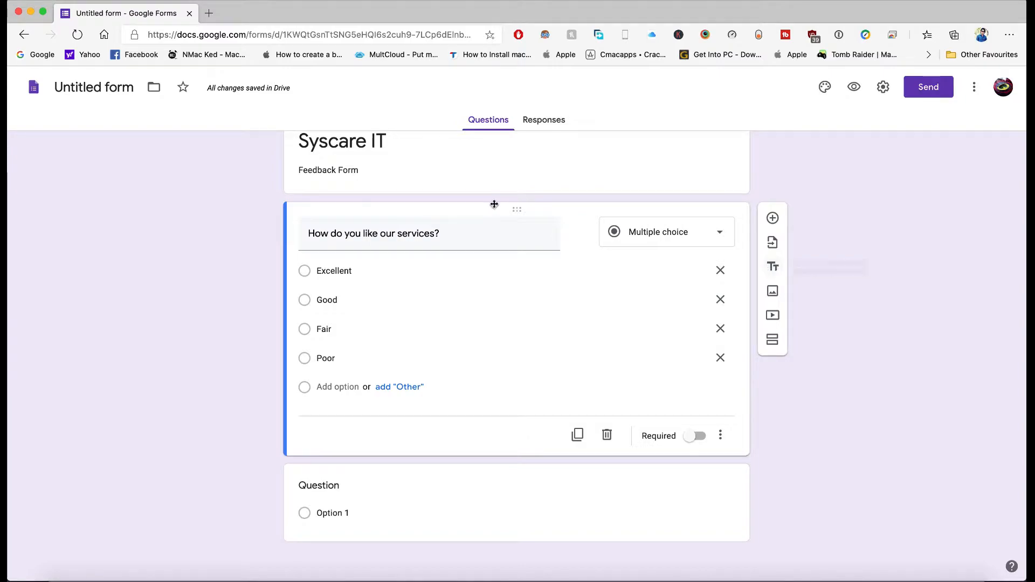
Step: Look through the image insertion sources, including upload, camera, Photos and Google Drive, and close without adding an image
scroll(439, 172, up, 1)
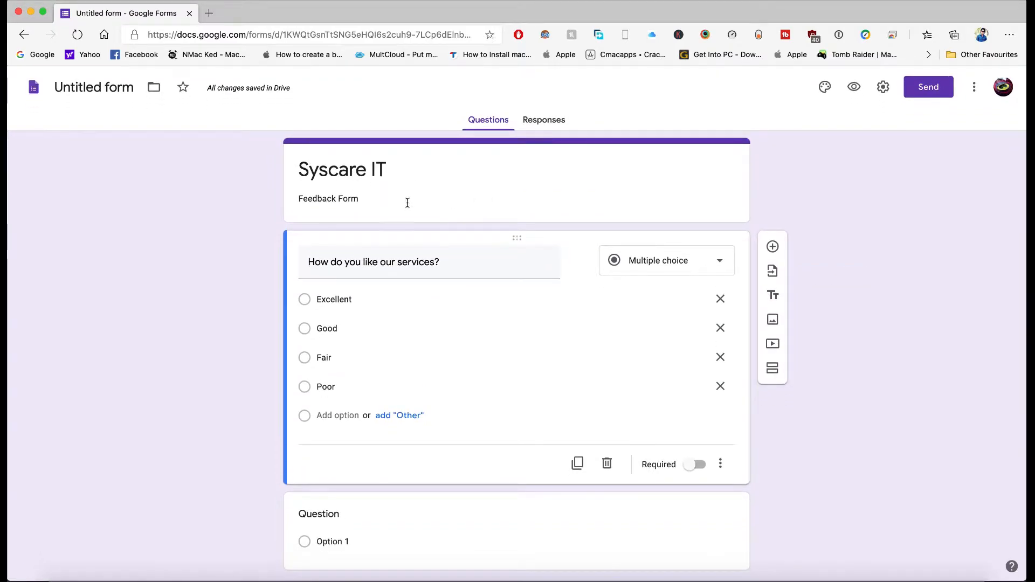
click(774, 322)
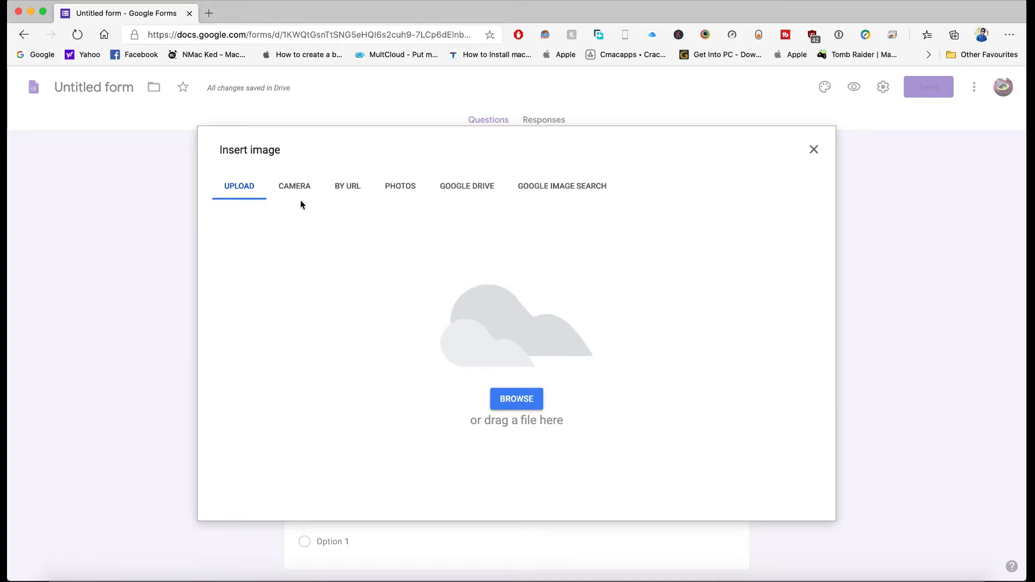
click(294, 184)
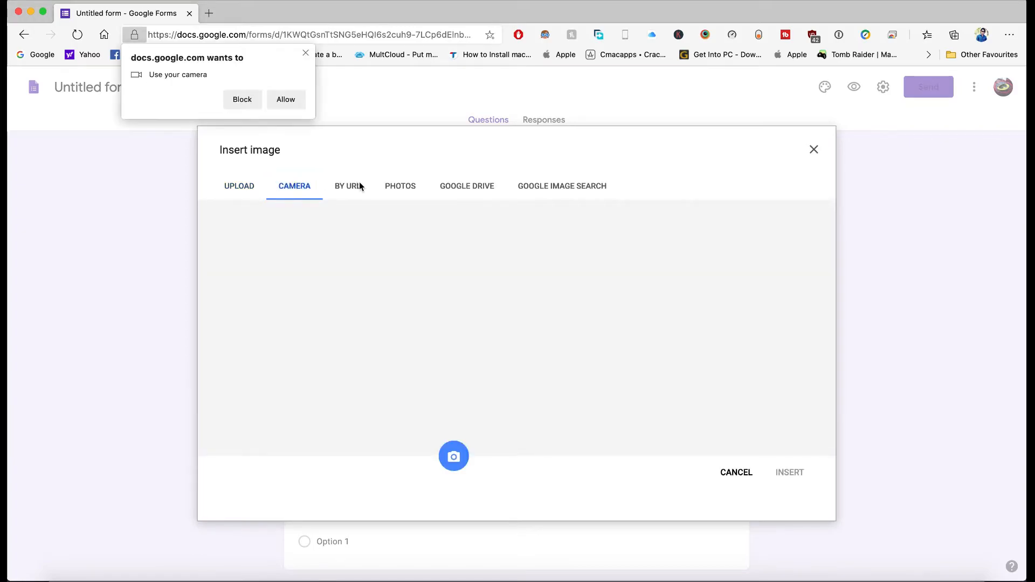
click(303, 56)
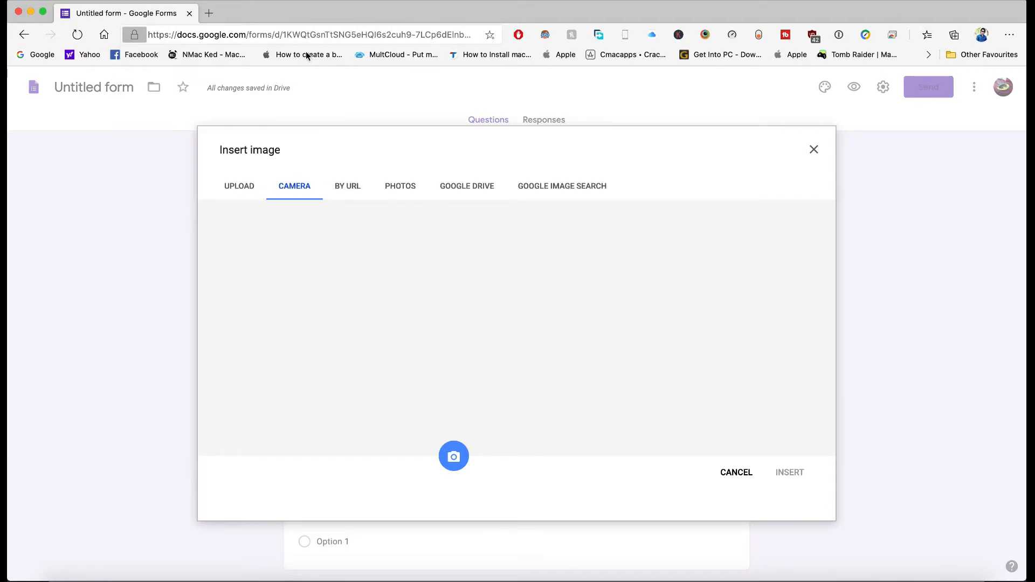
click(394, 187)
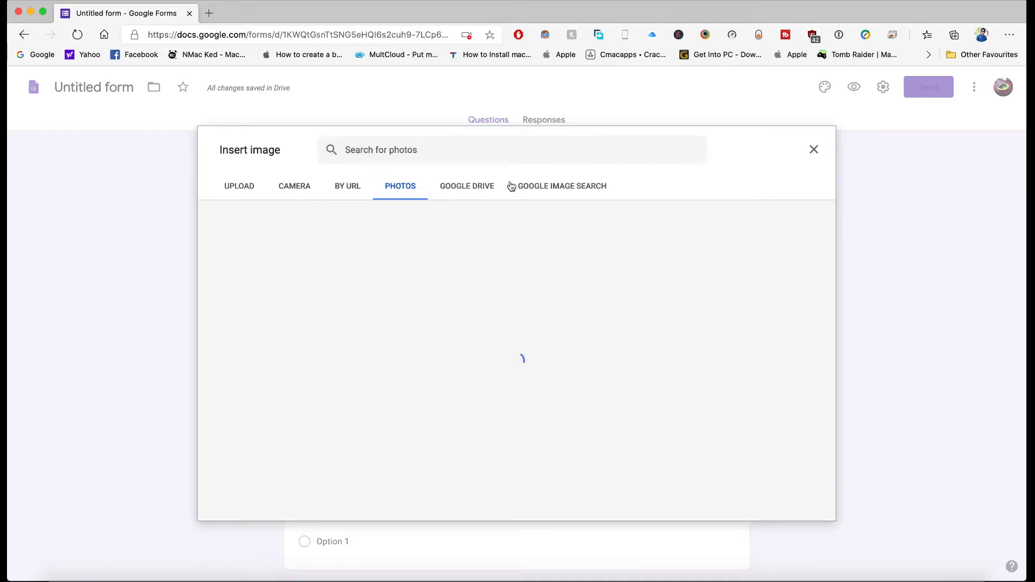
click(469, 186)
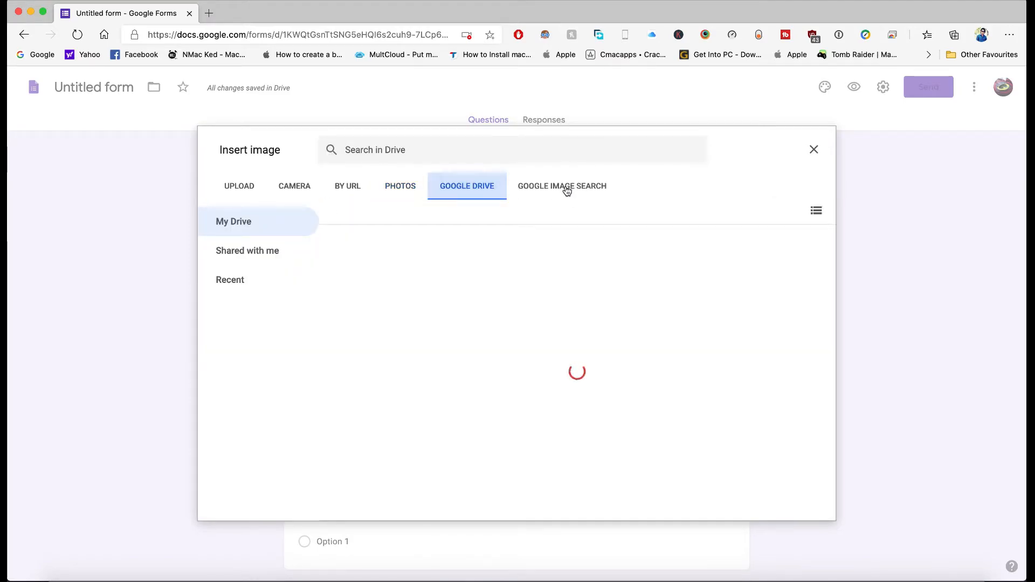
click(238, 187)
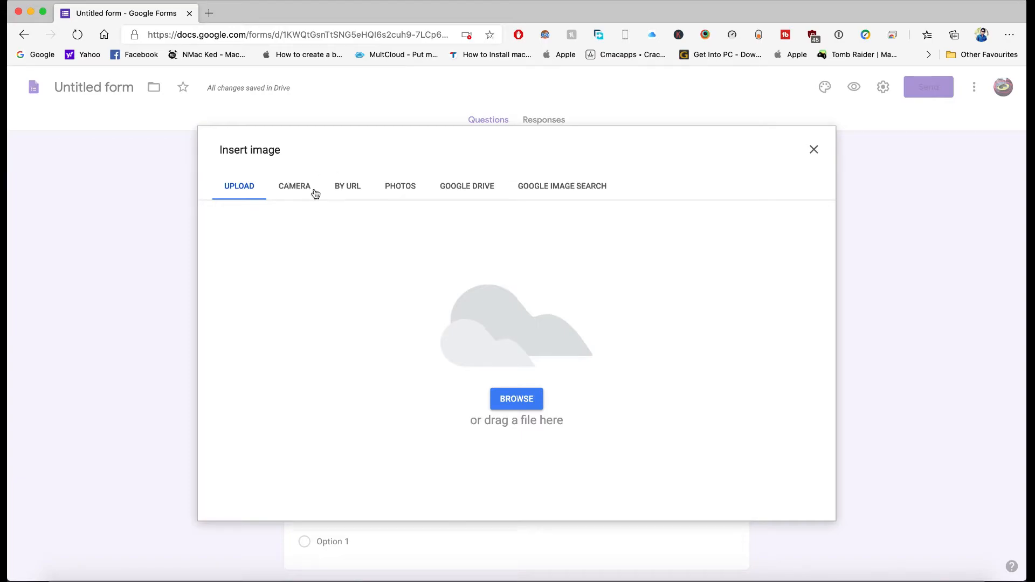
click(815, 151)
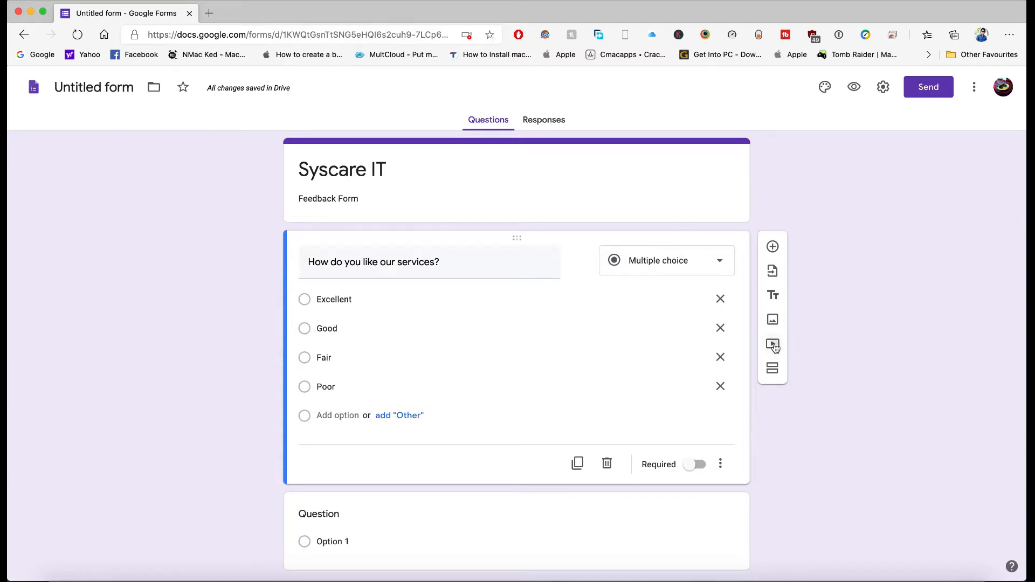
Step: Start inserting a video below the services question, checking the URL source and returning to the YouTube video search
click(772, 345)
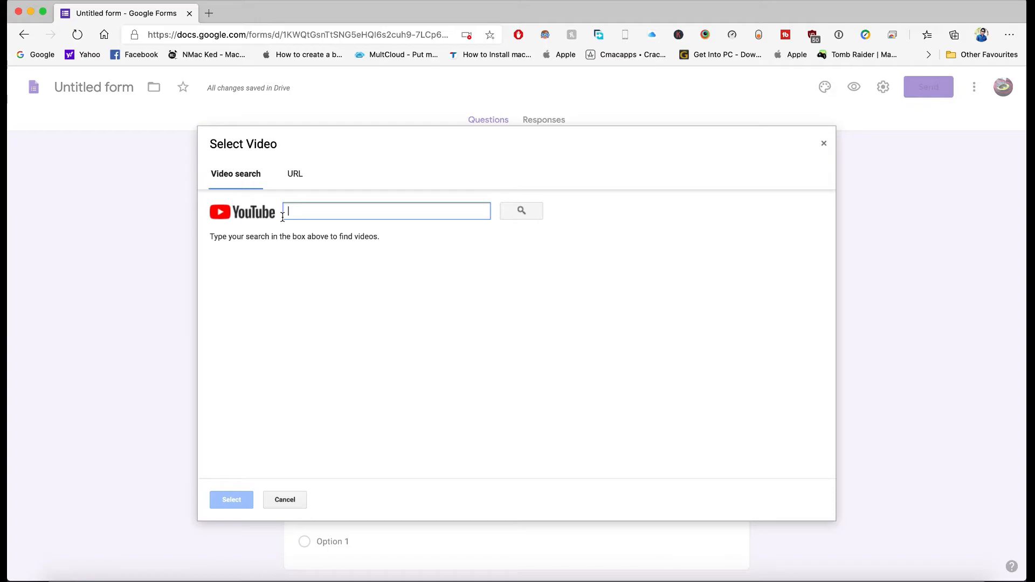
click(296, 177)
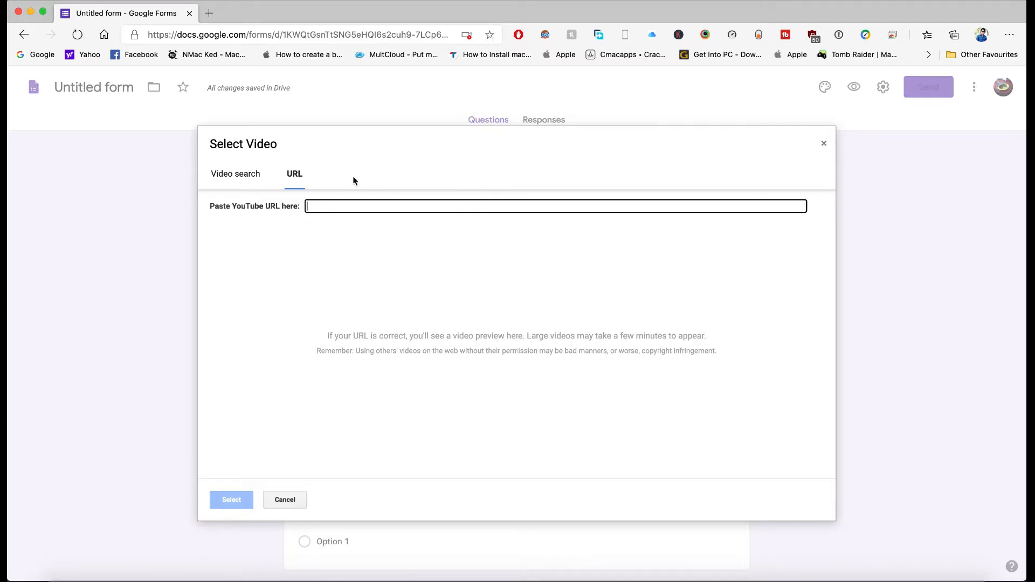
click(240, 180)
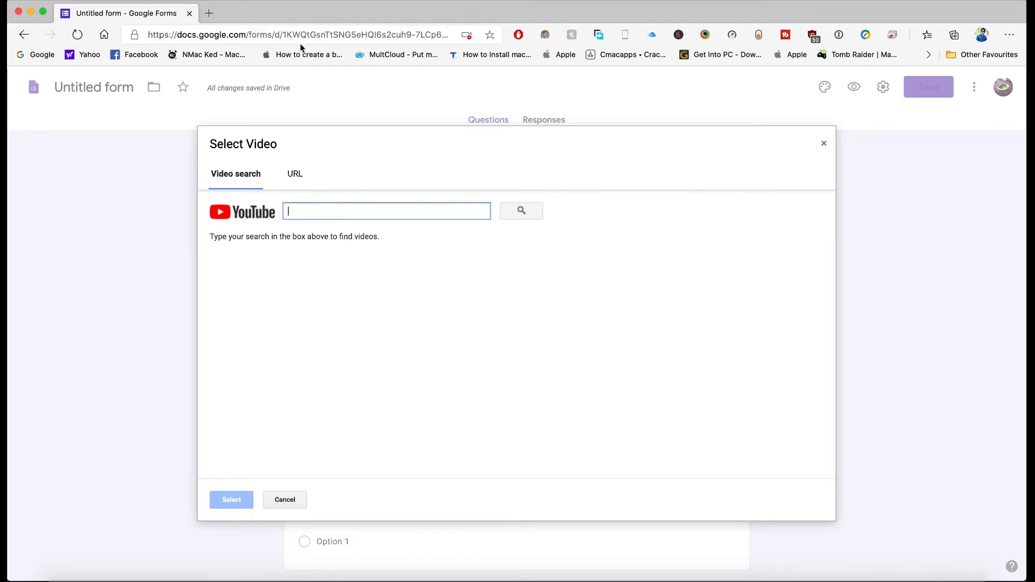
Step: Open youtube.com in a new browser tab, search for "syscare IT" and open the Samsung T5 Portable SSD 1TB review video
click(208, 13)
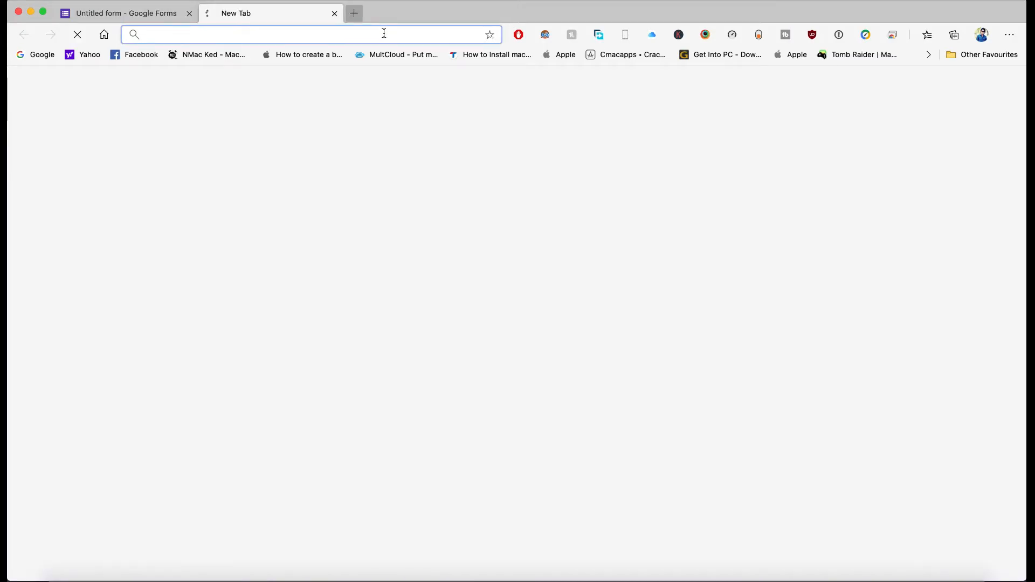
text(youtube.com)
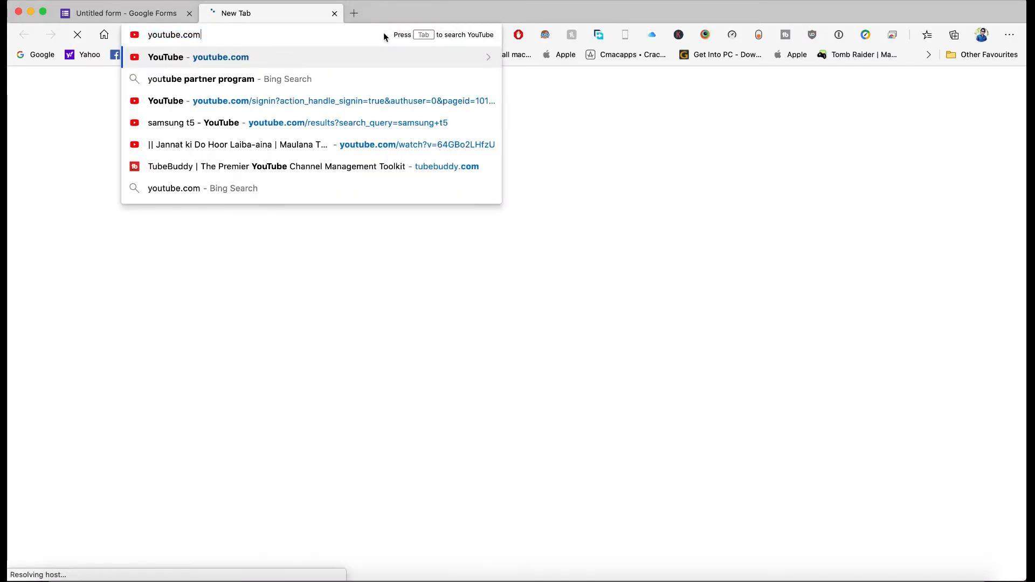
key(Return)
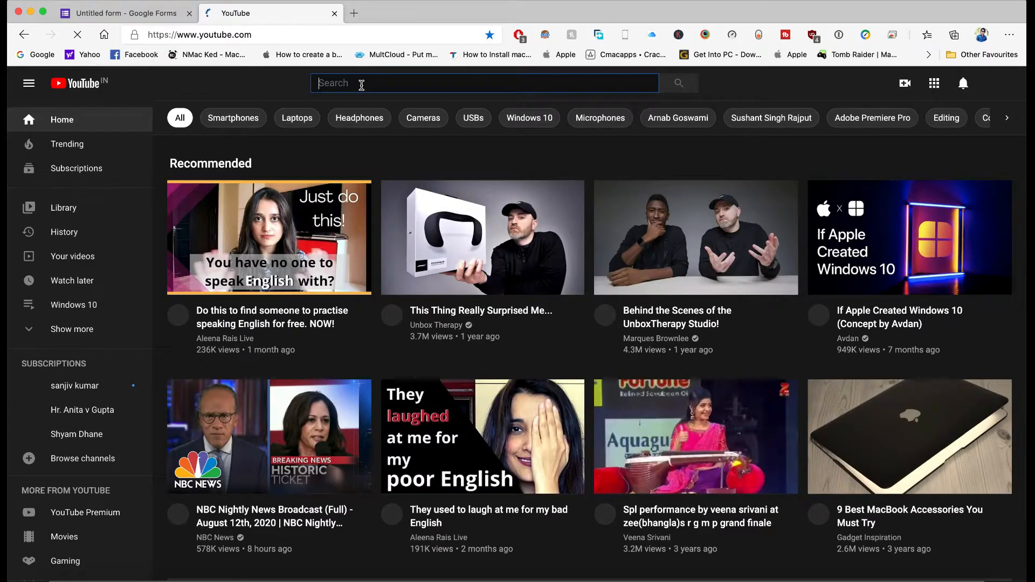
text(syscare IT)
key(Return)
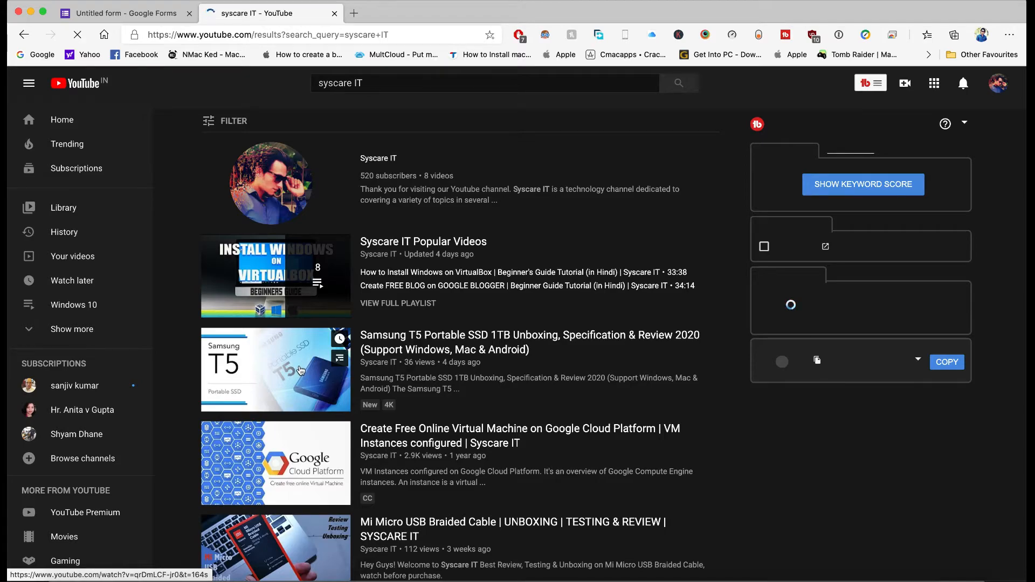
click(301, 371)
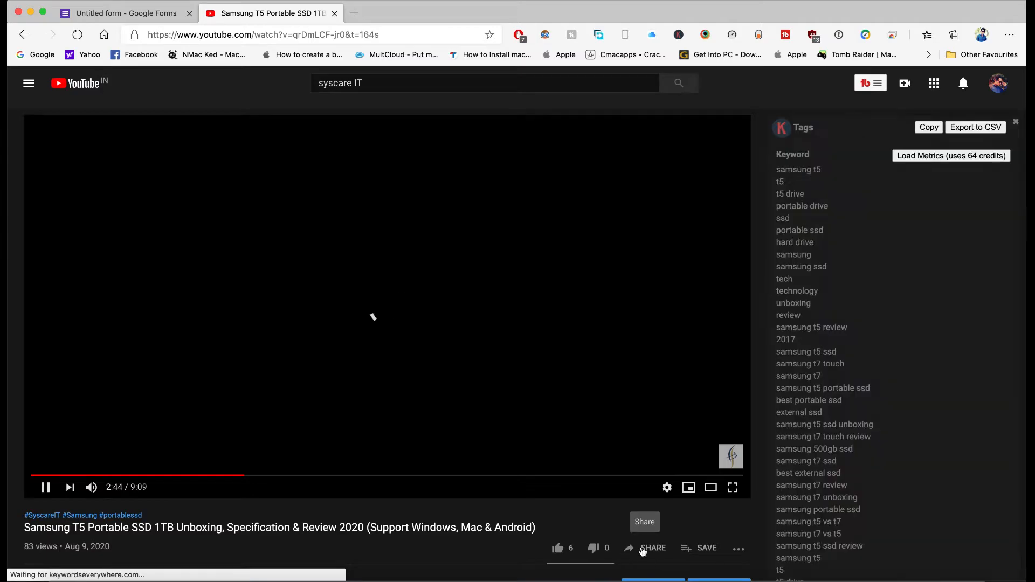
Step: Pause the Samsung T5 video and copy its share link to the clipboard
click(643, 549)
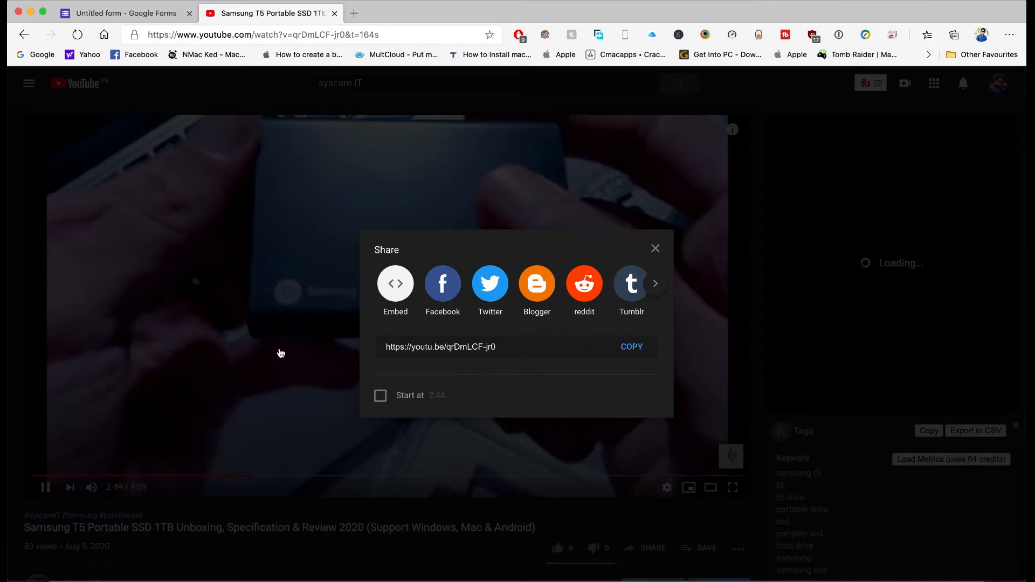
click(634, 349)
click(328, 257)
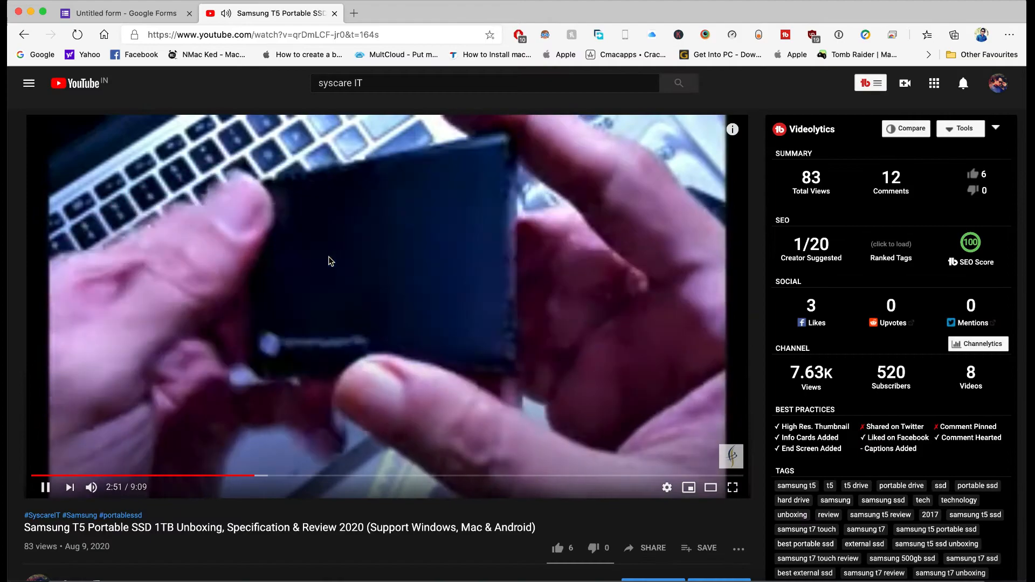
click(86, 422)
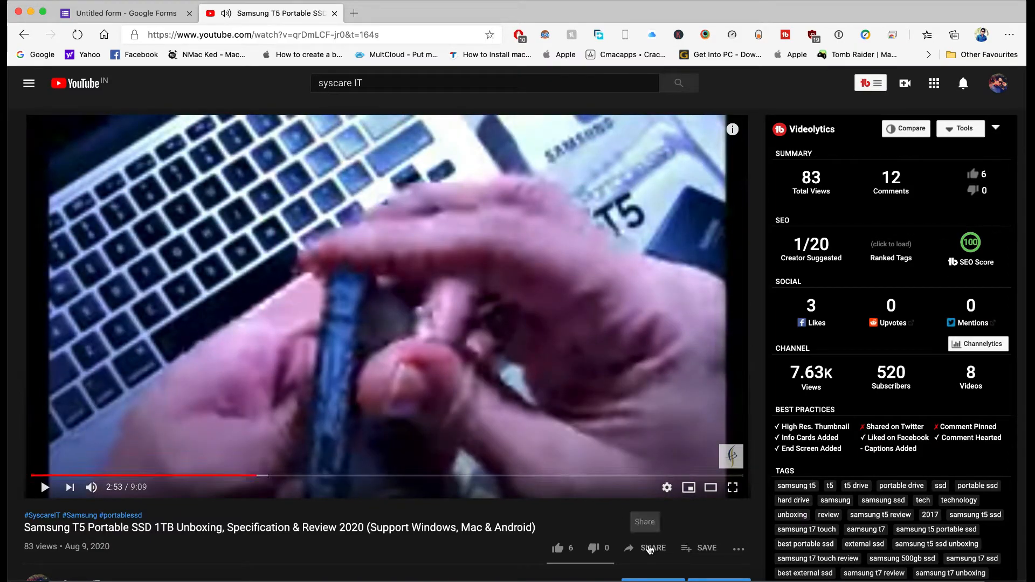
click(650, 549)
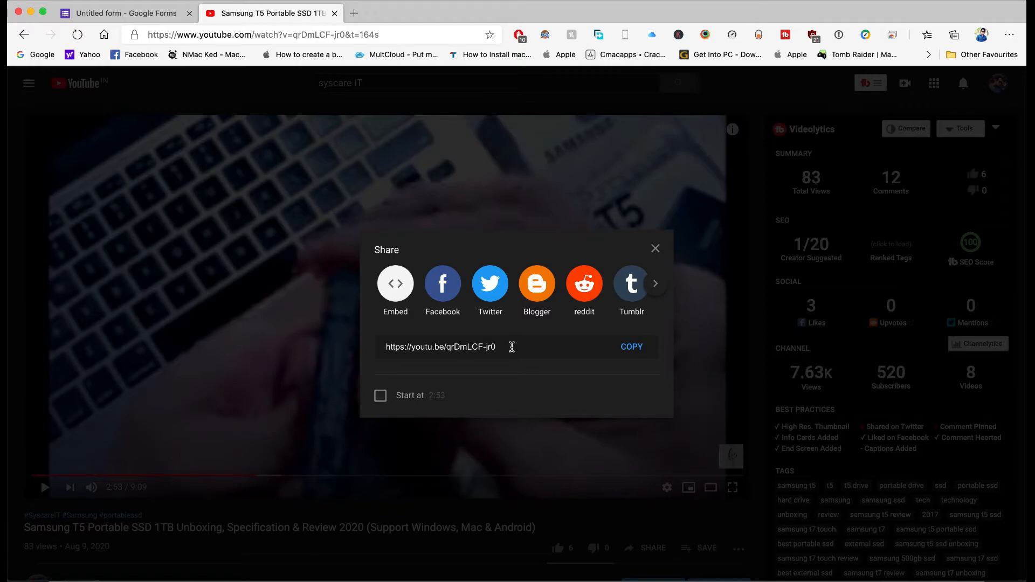
drag(512, 346, 383, 345)
click(382, 347)
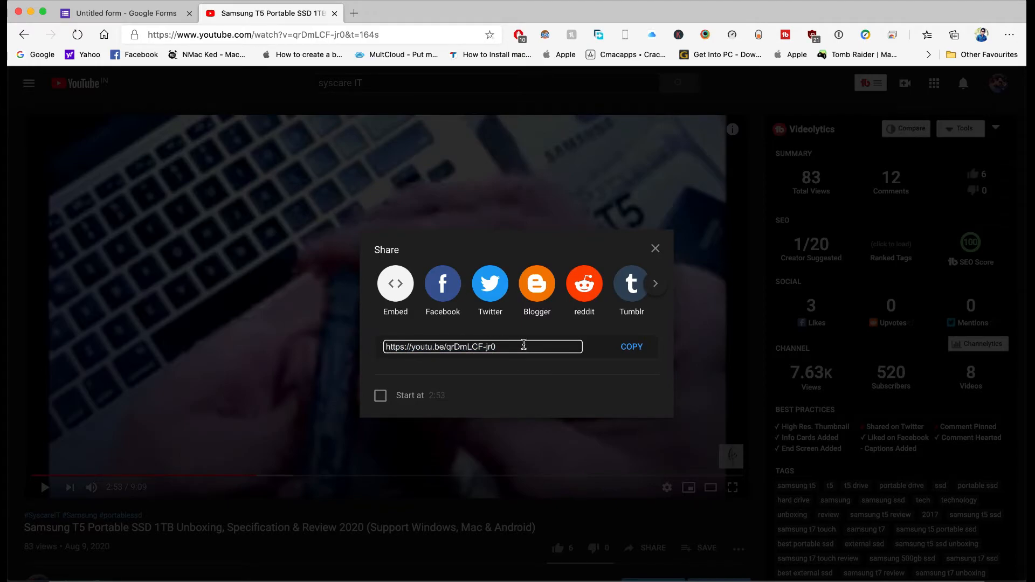
click(628, 348)
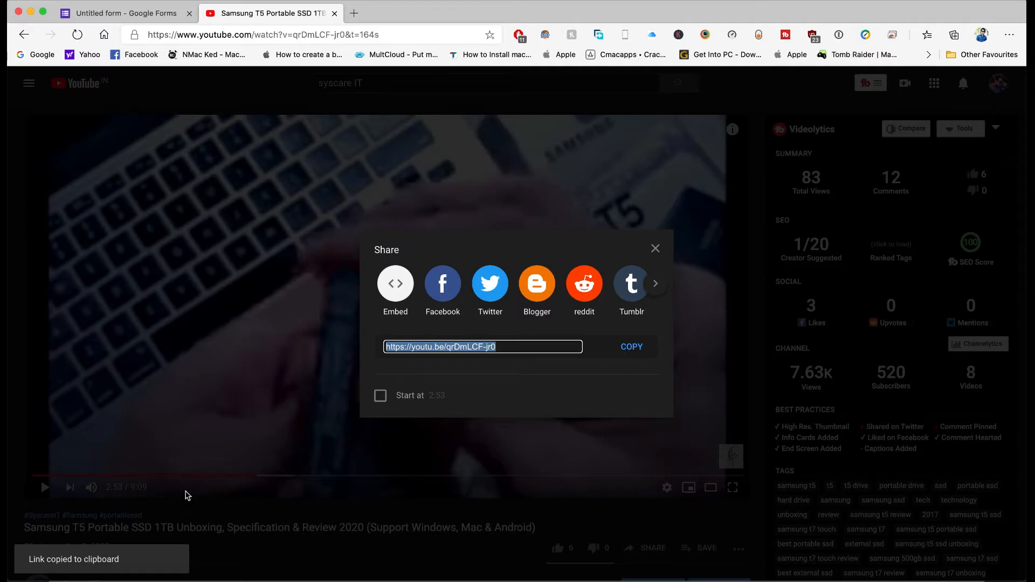
Step: Back in Google Forms, search for the video by its copied link and insert the Samsung T5 result below the services question
click(166, 17)
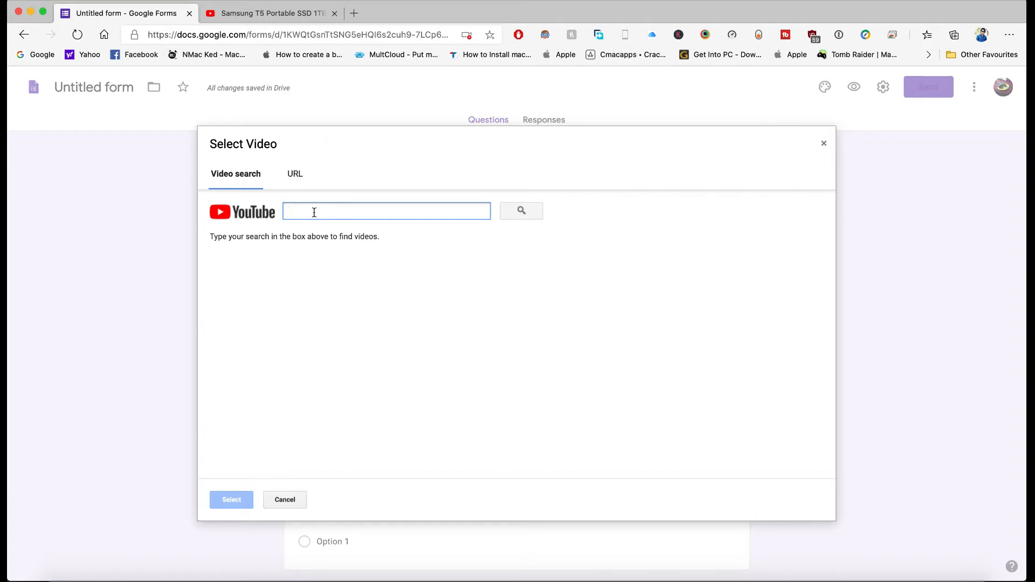
key(super+v)
click(516, 212)
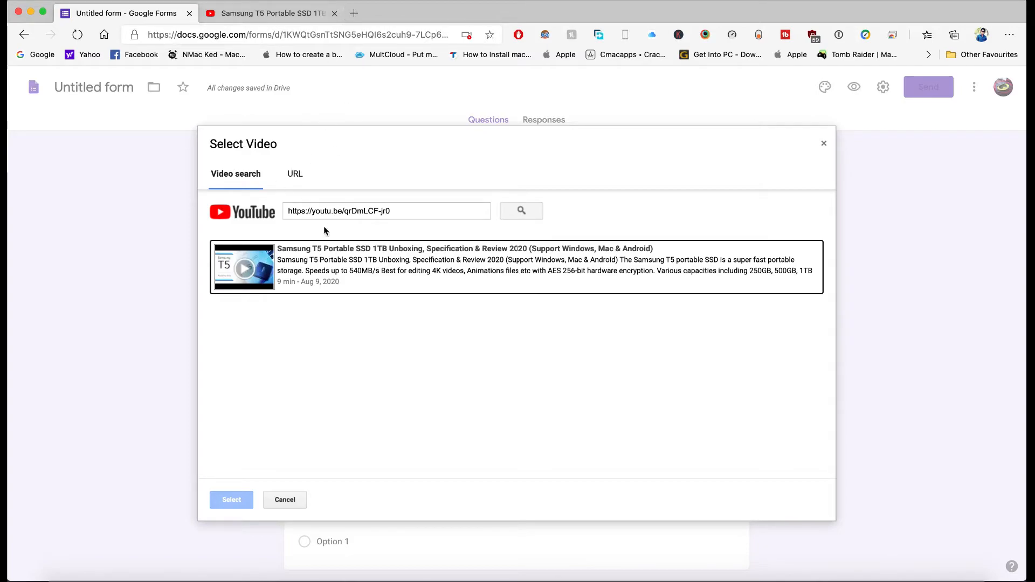
click(353, 260)
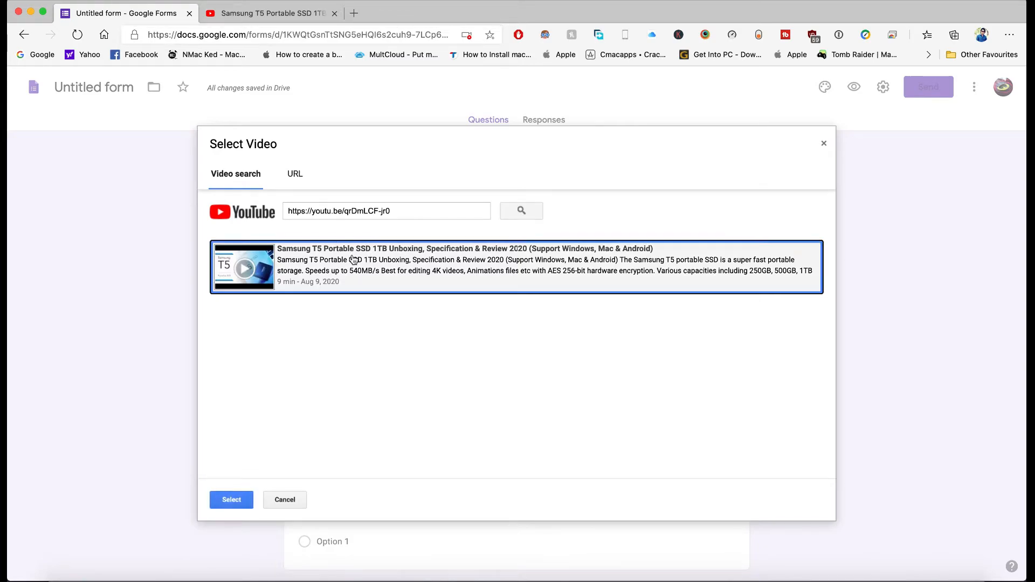
click(233, 499)
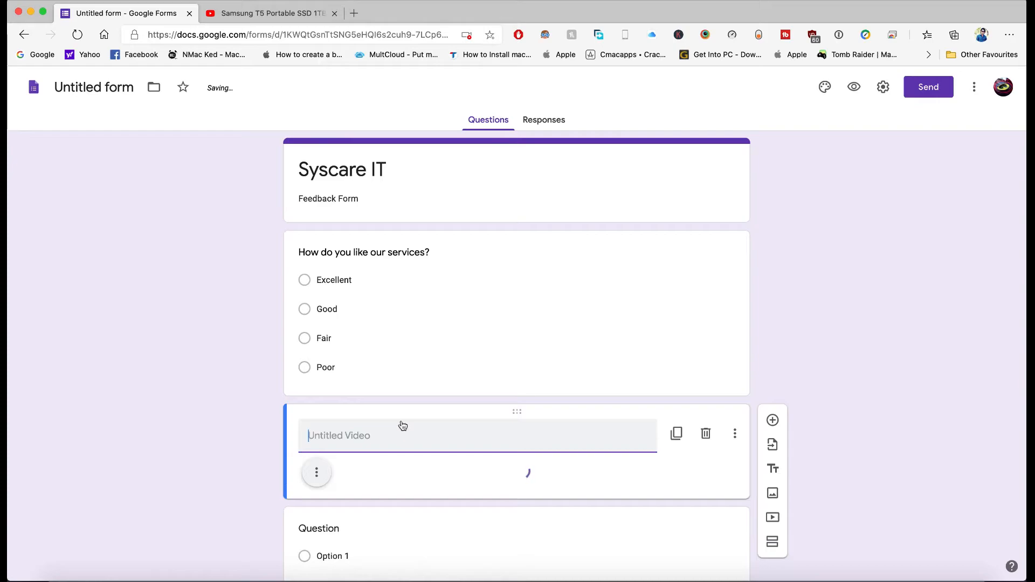
scroll(480, 350, down, 5)
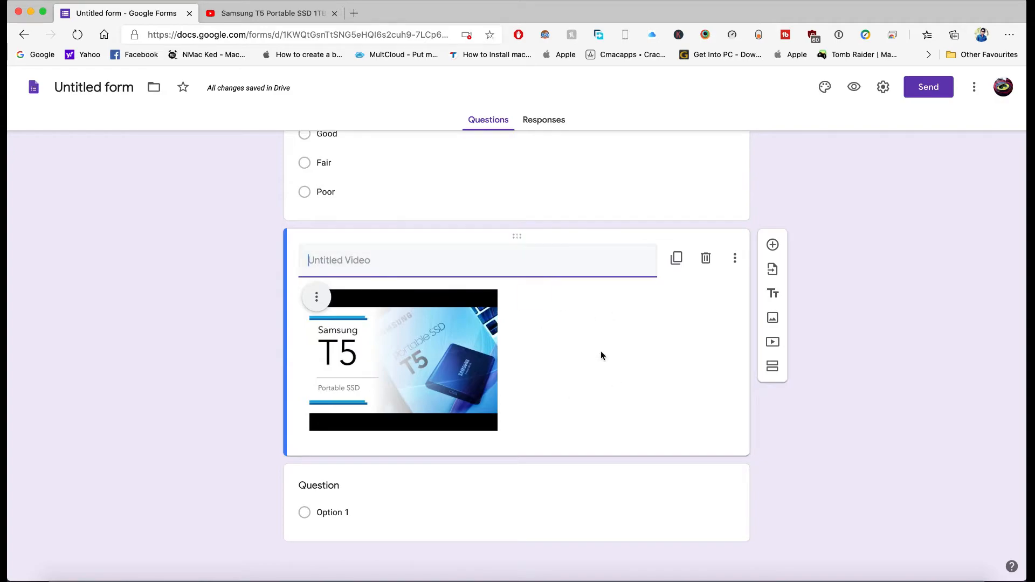
scroll(571, 381, up, 2)
scroll(570, 378, up, 2)
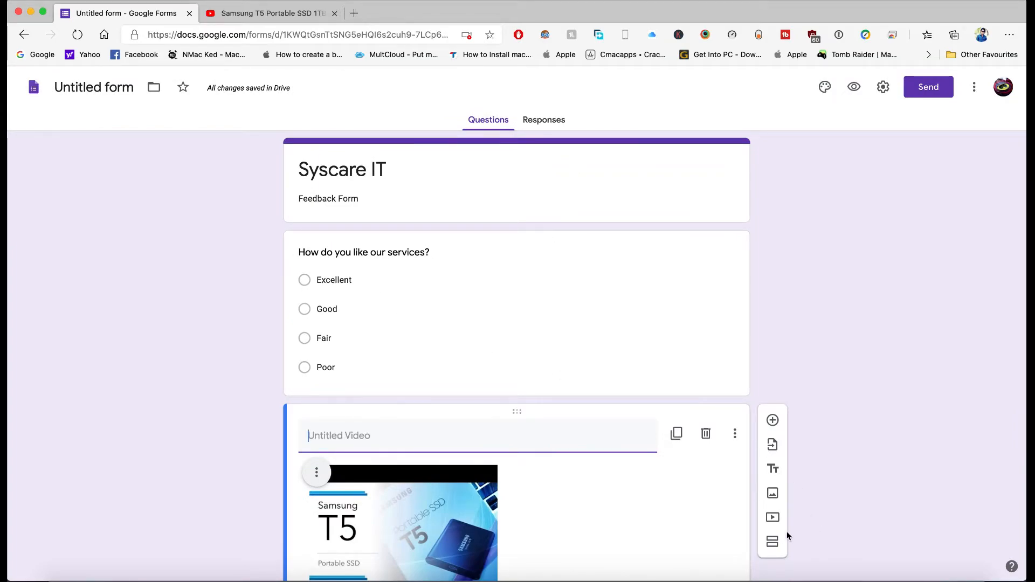
Step: Add a new section after the Samsung T5 video, ahead of the blank question
scroll(837, 486, down, 5)
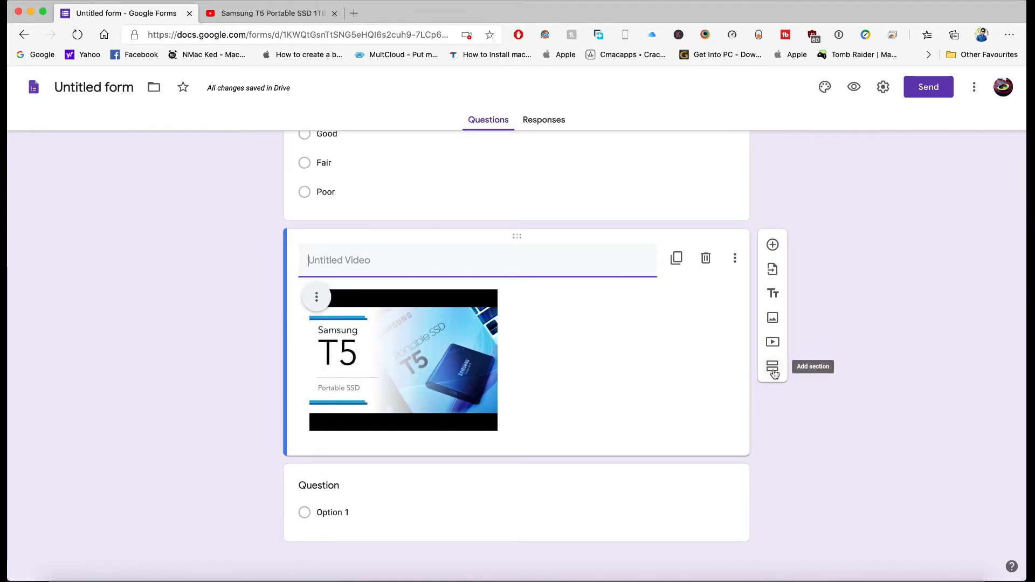
click(774, 370)
click(773, 367)
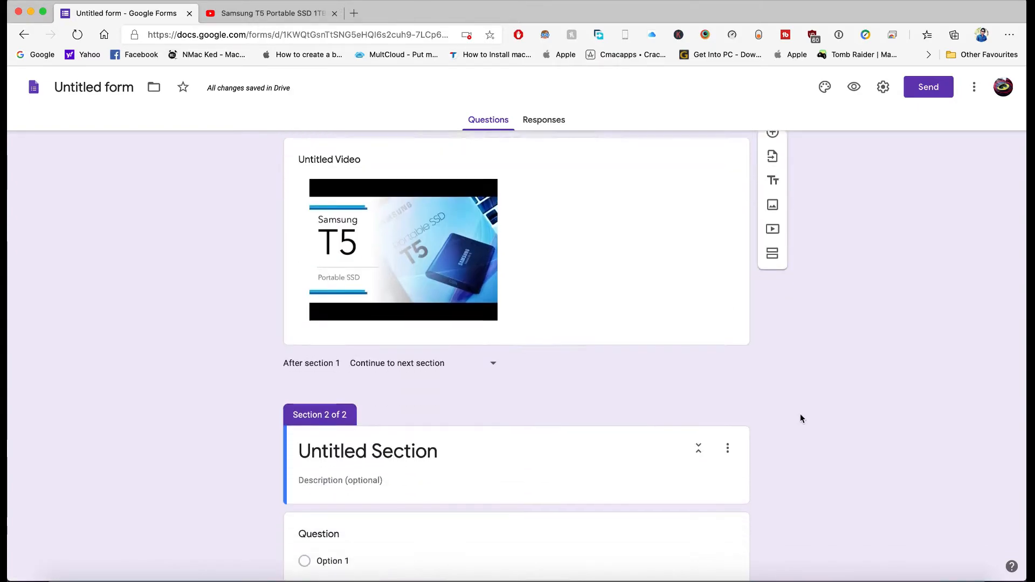
scroll(800, 416, up, 5)
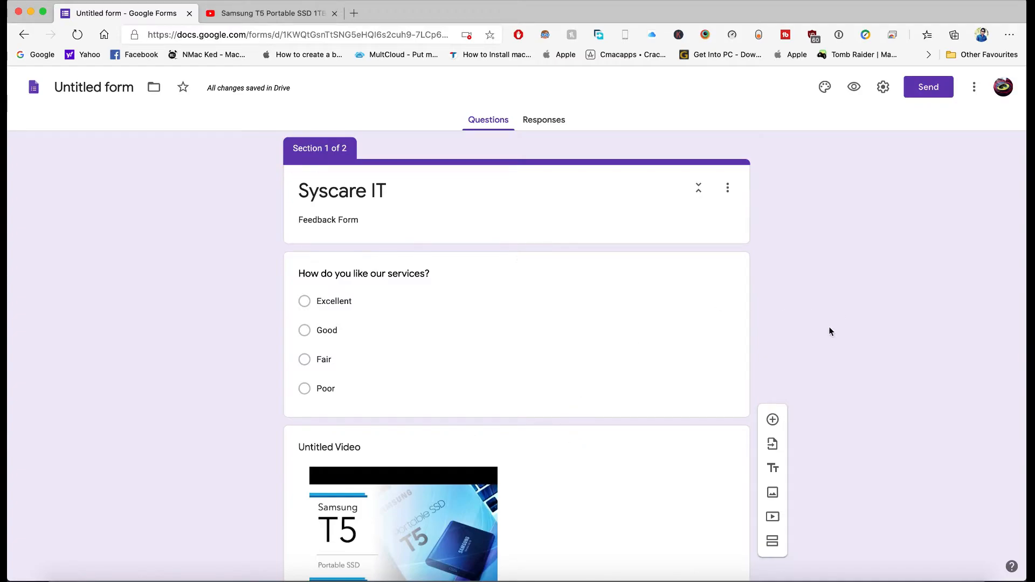
scroll(826, 327, down, 6)
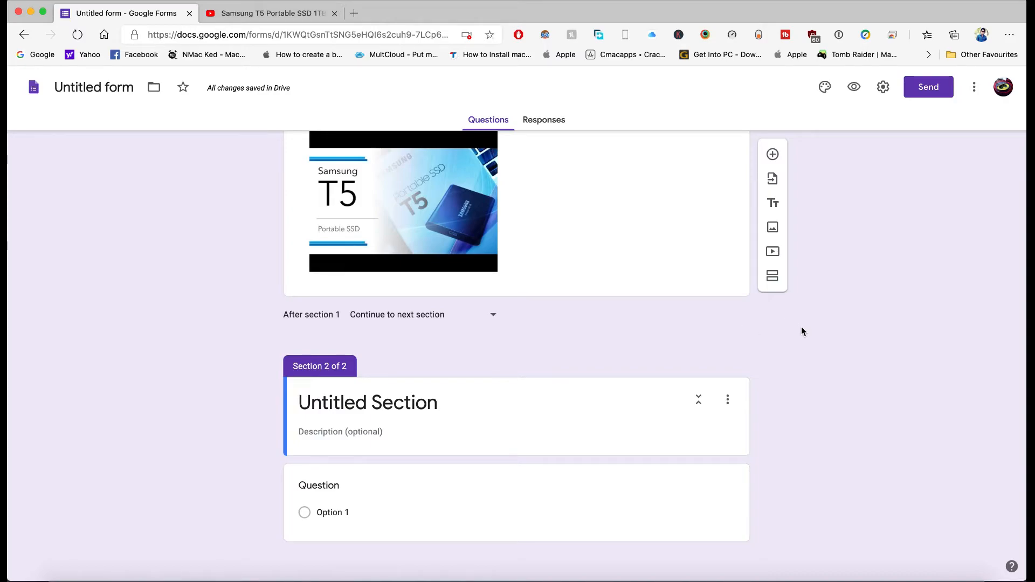
Step: Examine the options available for the first section, Syscare IT, without applying any of them
scroll(802, 328, up, 5)
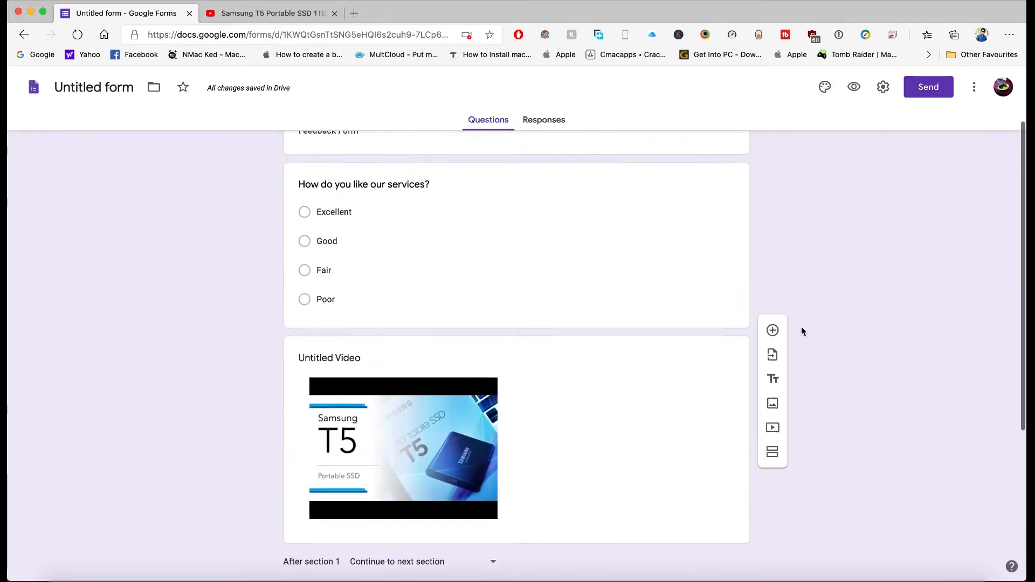
scroll(801, 331, up, 3)
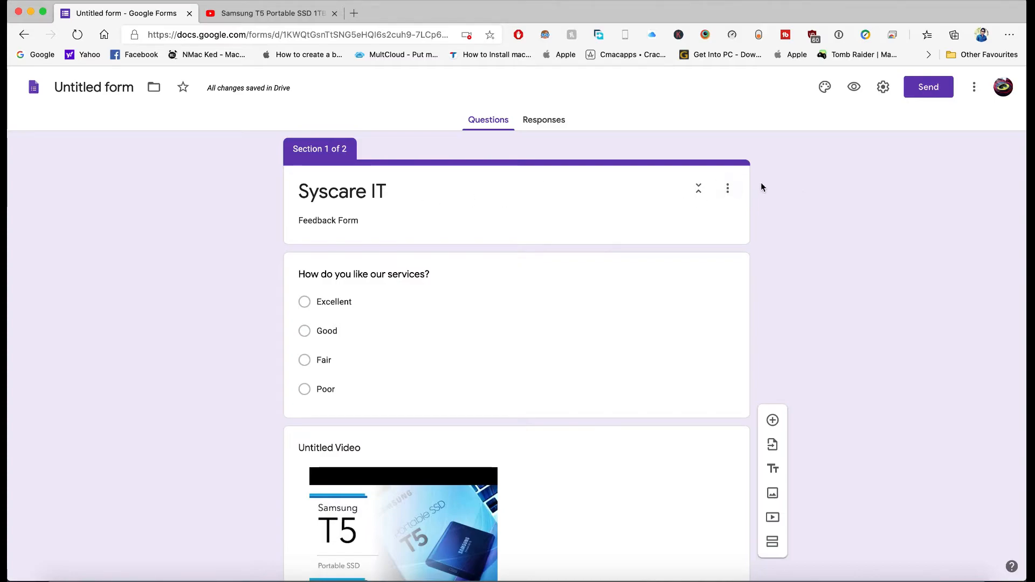
click(728, 190)
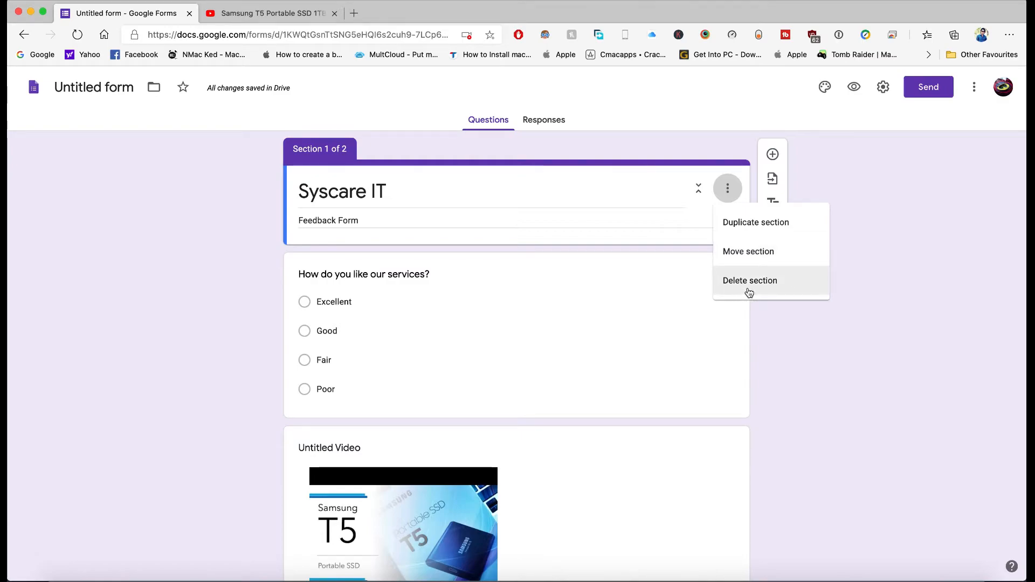
click(704, 184)
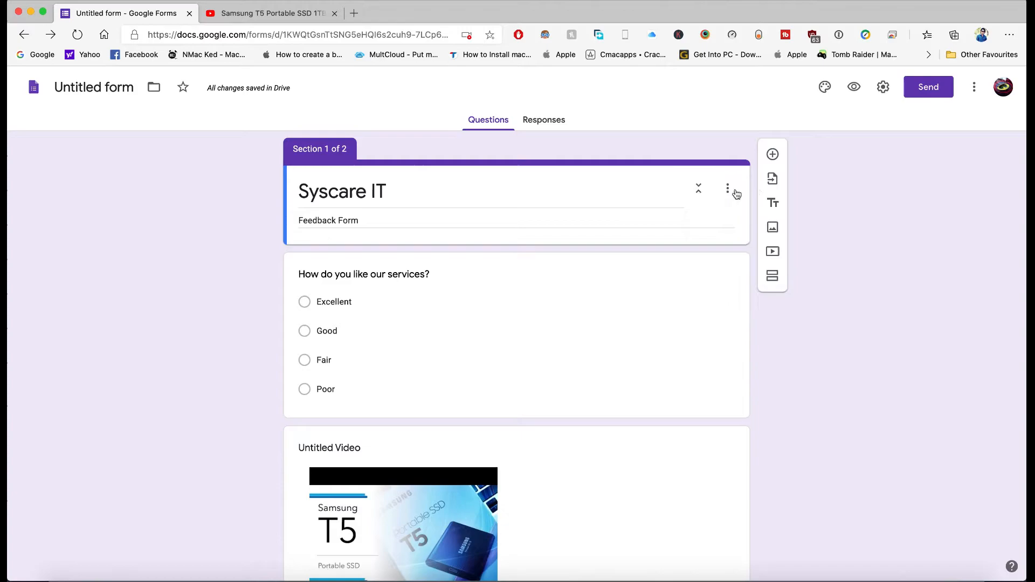
Step: Collapse the Syscare IT section to its item titles and expand it again
click(699, 189)
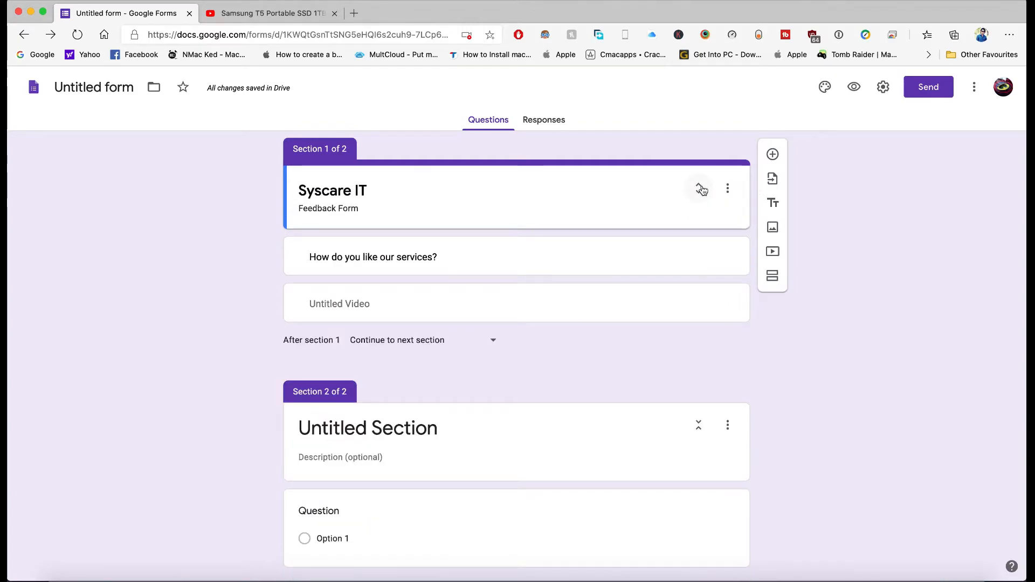
click(700, 189)
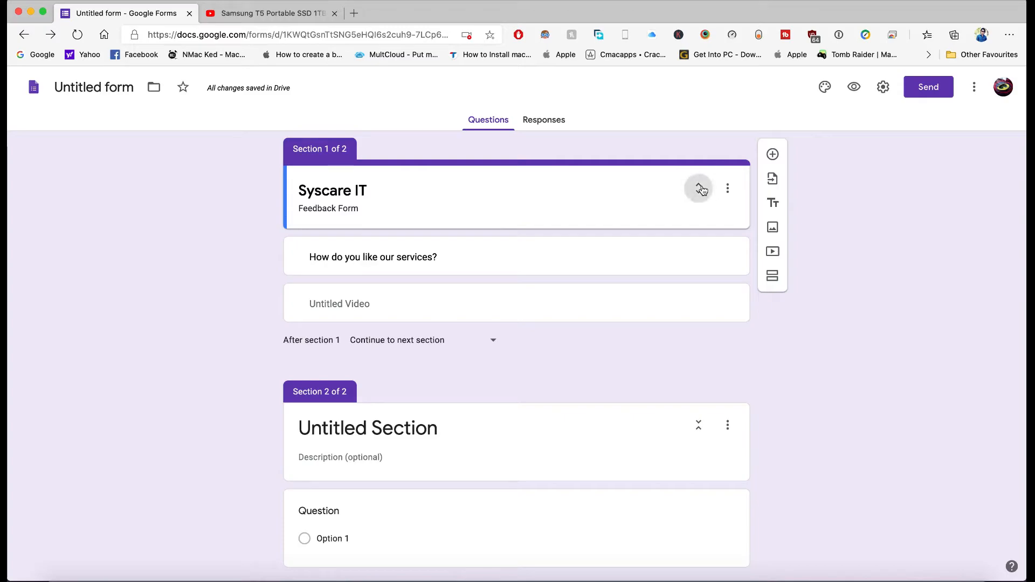
click(700, 190)
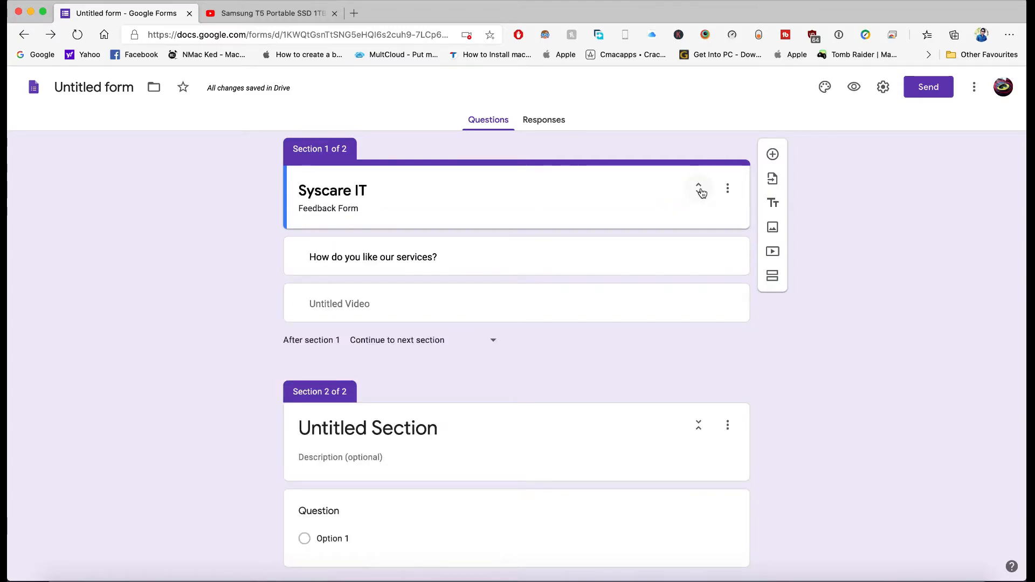
click(700, 188)
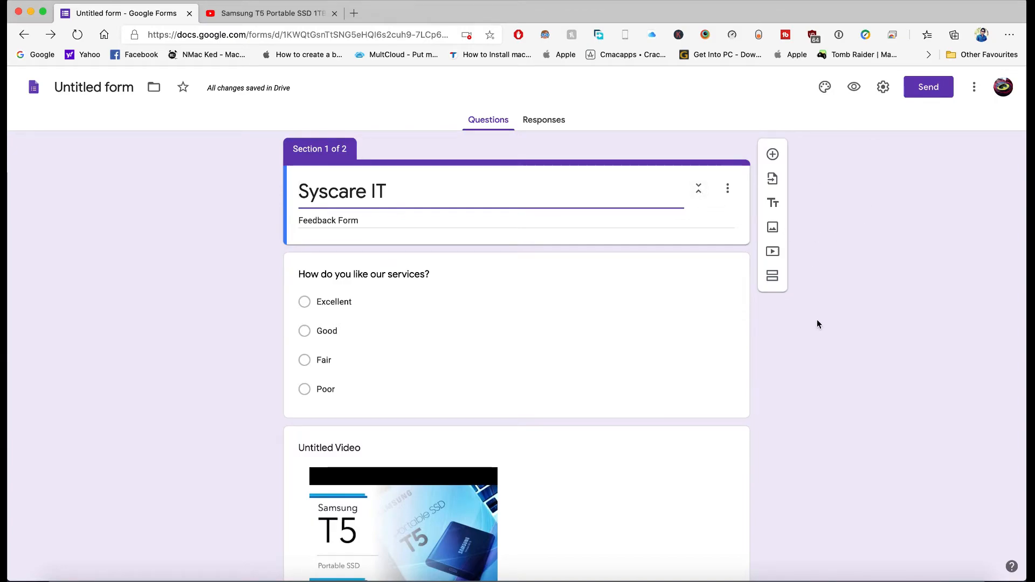
scroll(817, 319, down, 6)
scroll(817, 319, up, 6)
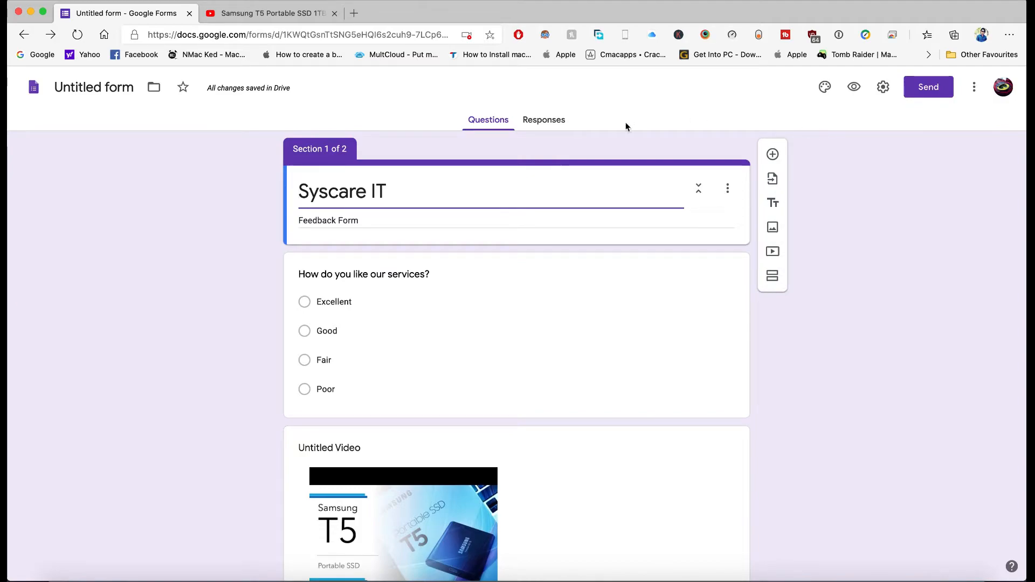
Step: Open the theme options and browse the header image choices, including Just kids themes, uploads and photos, without inserting one
click(825, 88)
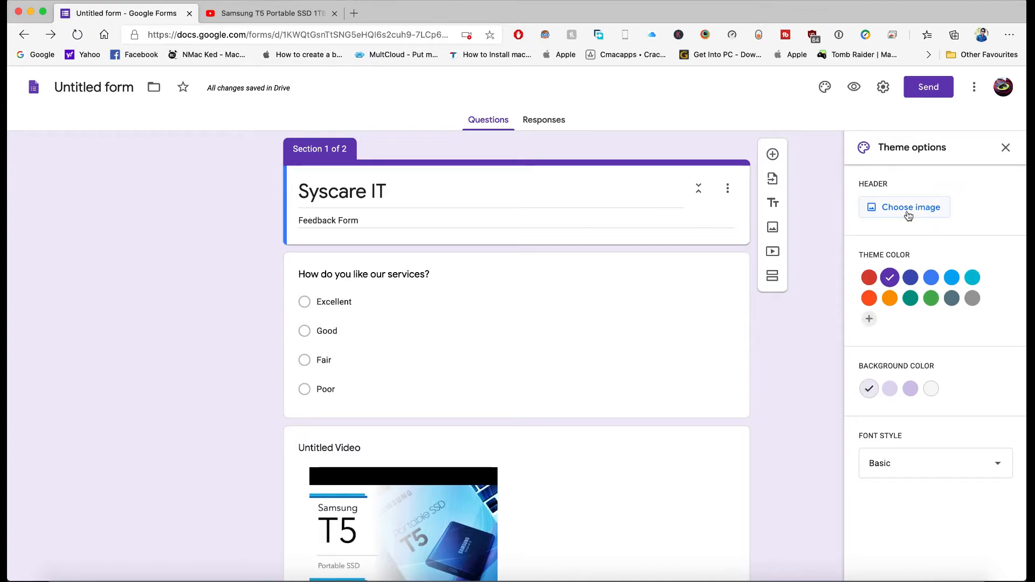
click(908, 216)
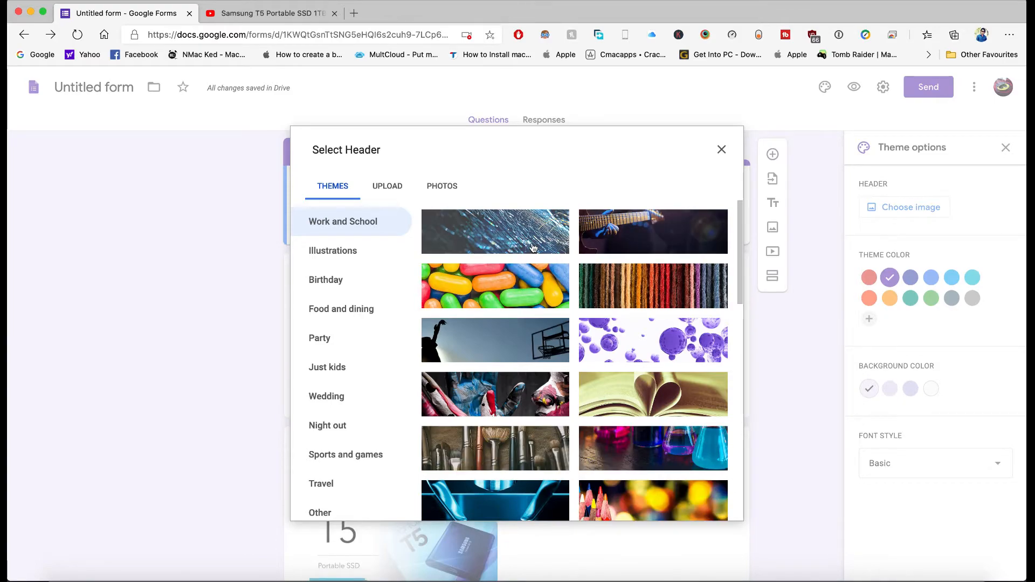
click(504, 225)
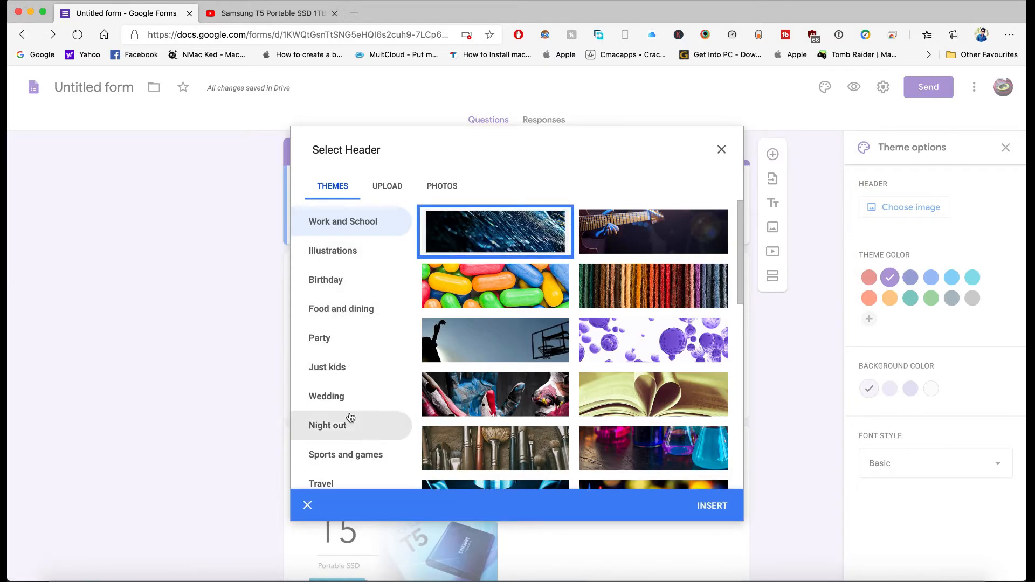
scroll(351, 366, down, 5)
scroll(351, 365, up, 3)
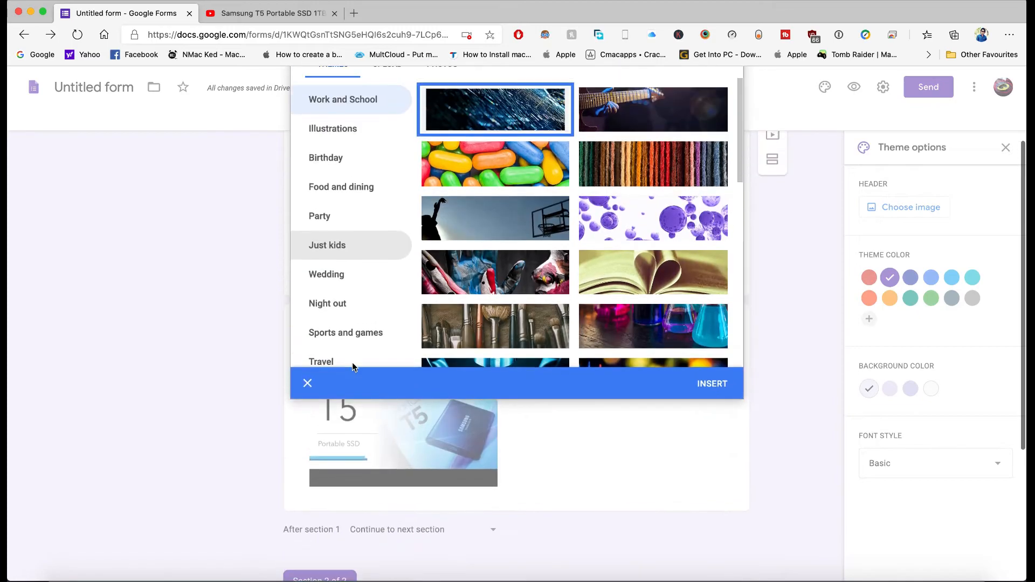
click(334, 251)
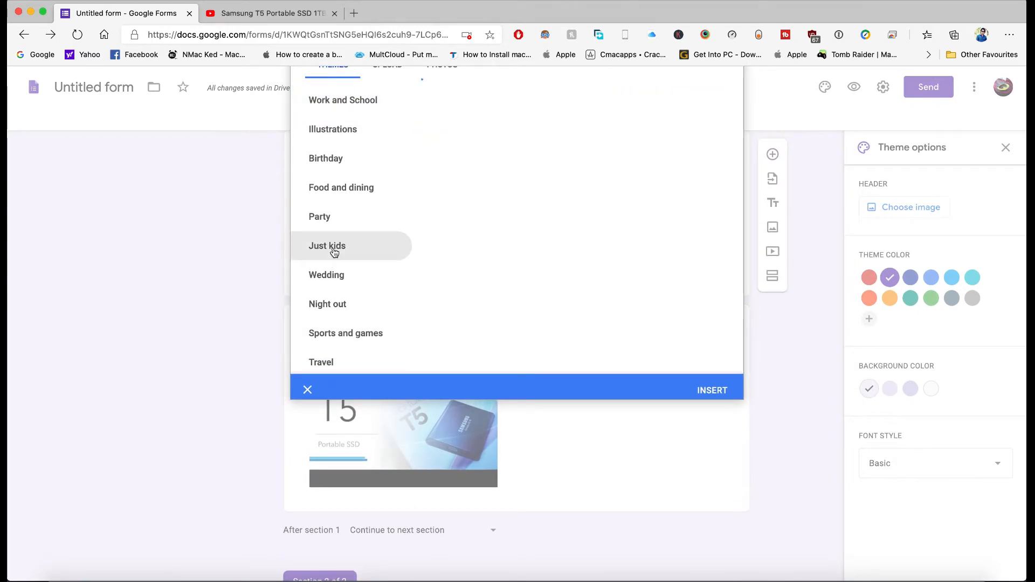
scroll(437, 247, up, 3)
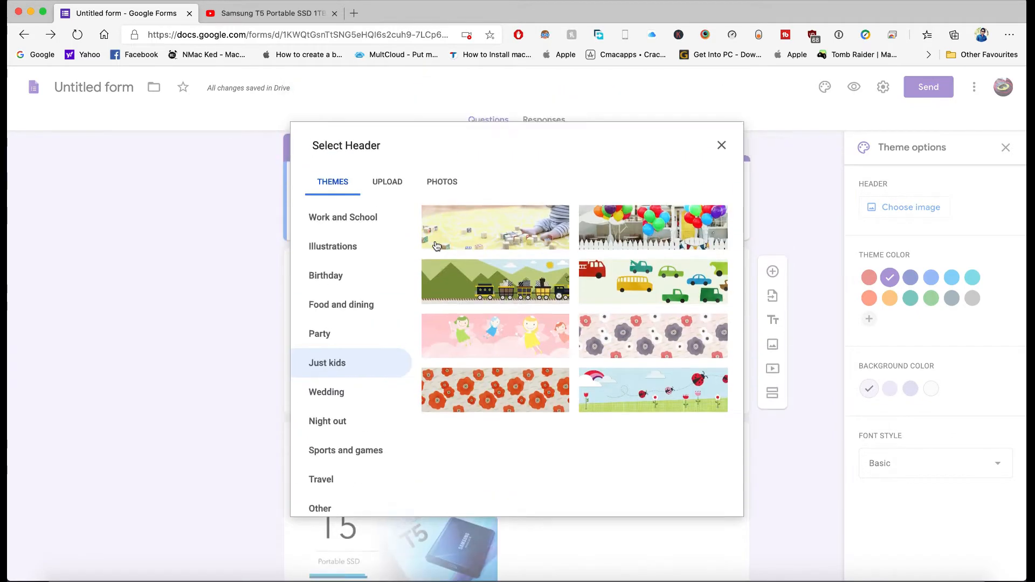
click(391, 185)
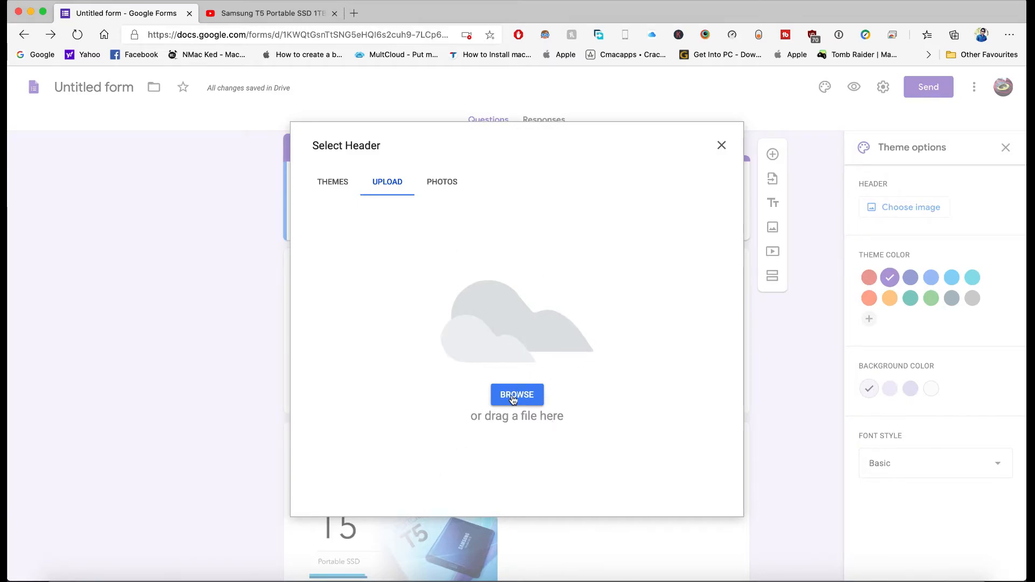
click(442, 187)
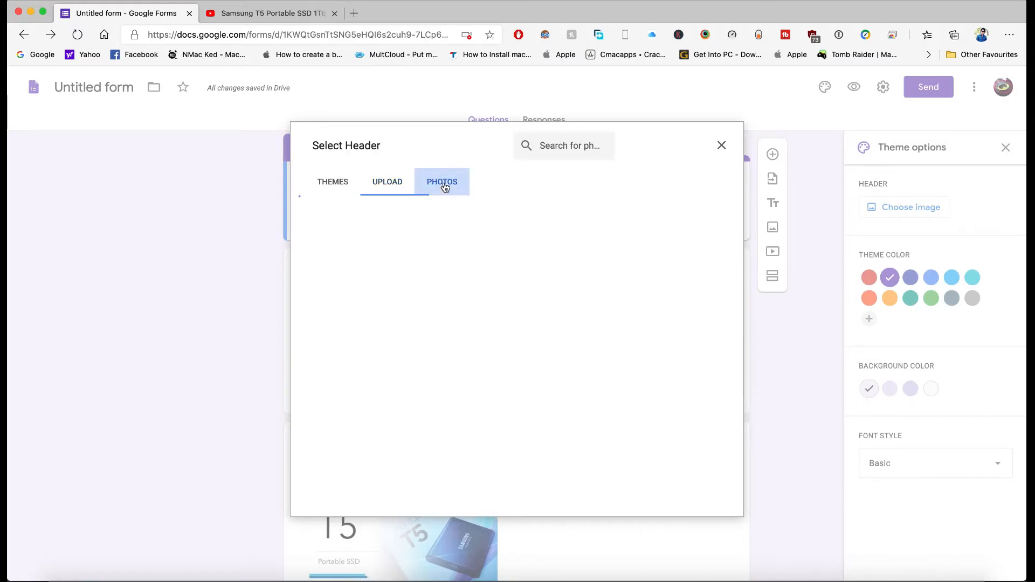
click(341, 186)
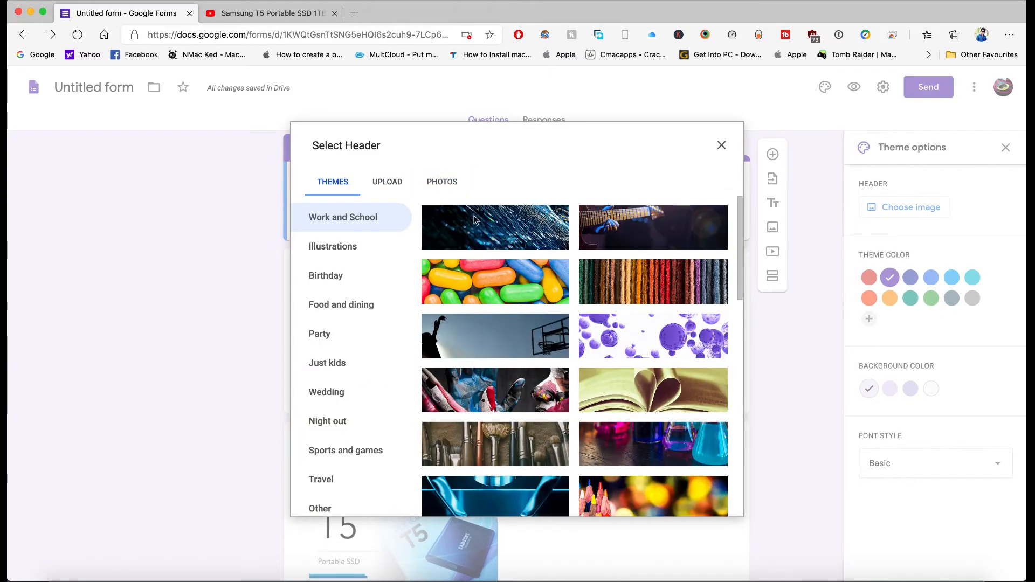
click(722, 146)
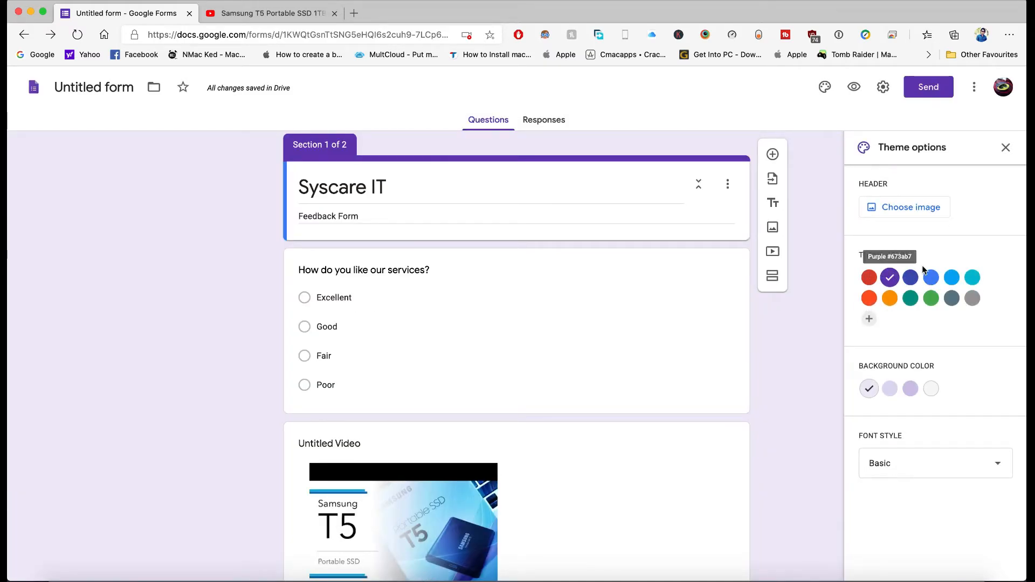
Step: Set the form's theme color to light blue with the Dark #a7e1fb background shade
click(910, 279)
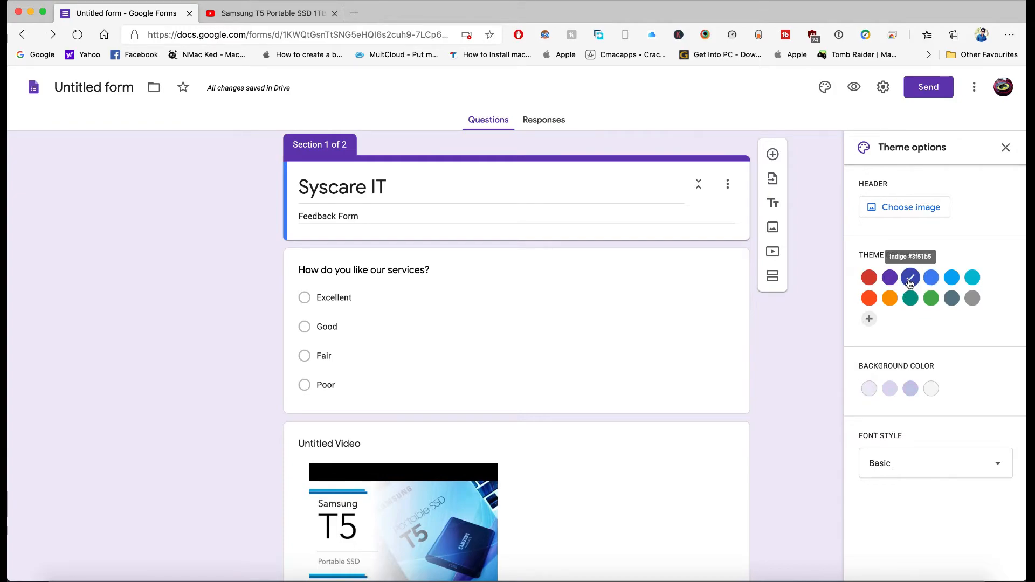
click(955, 281)
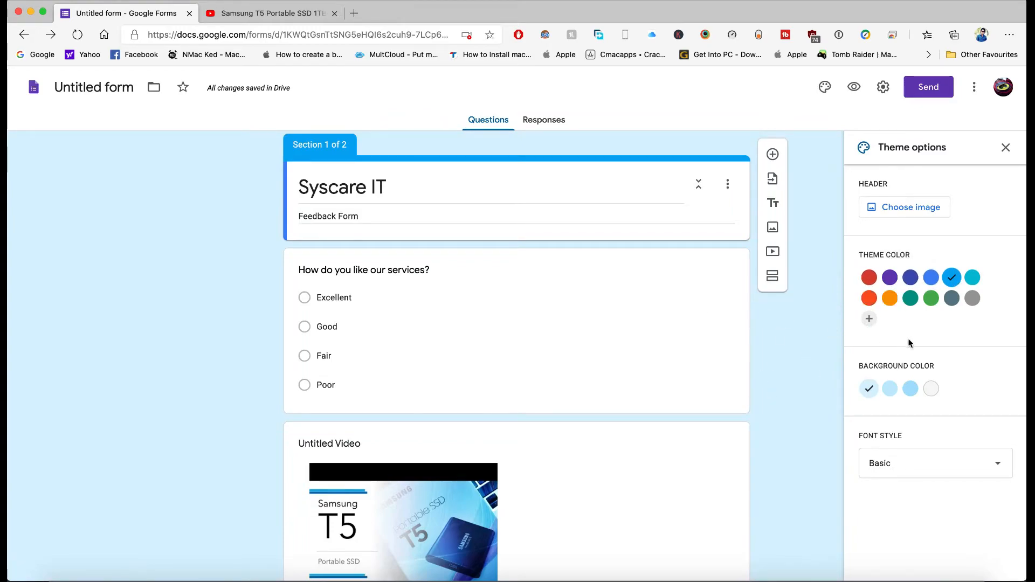
click(892, 392)
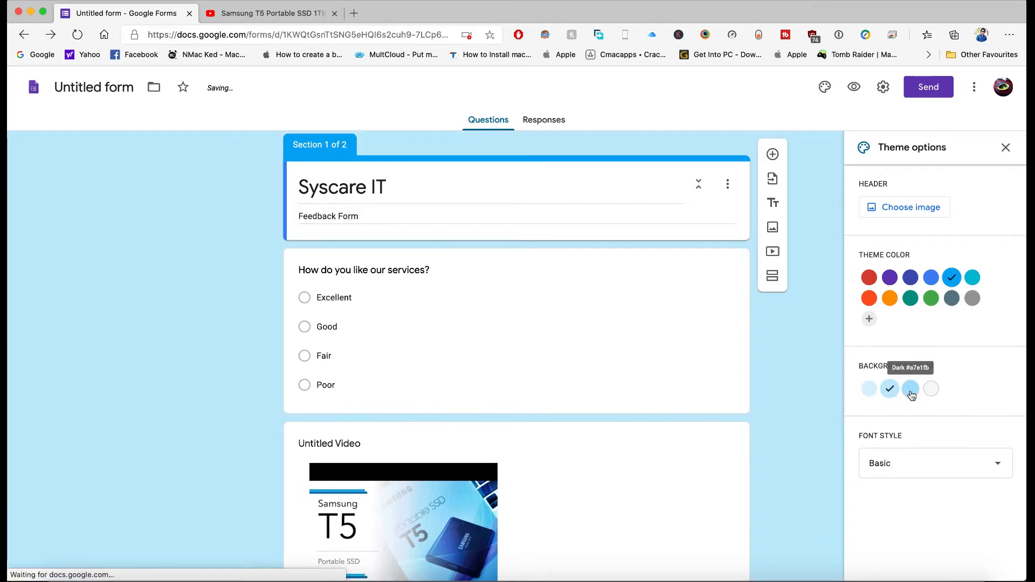
click(911, 391)
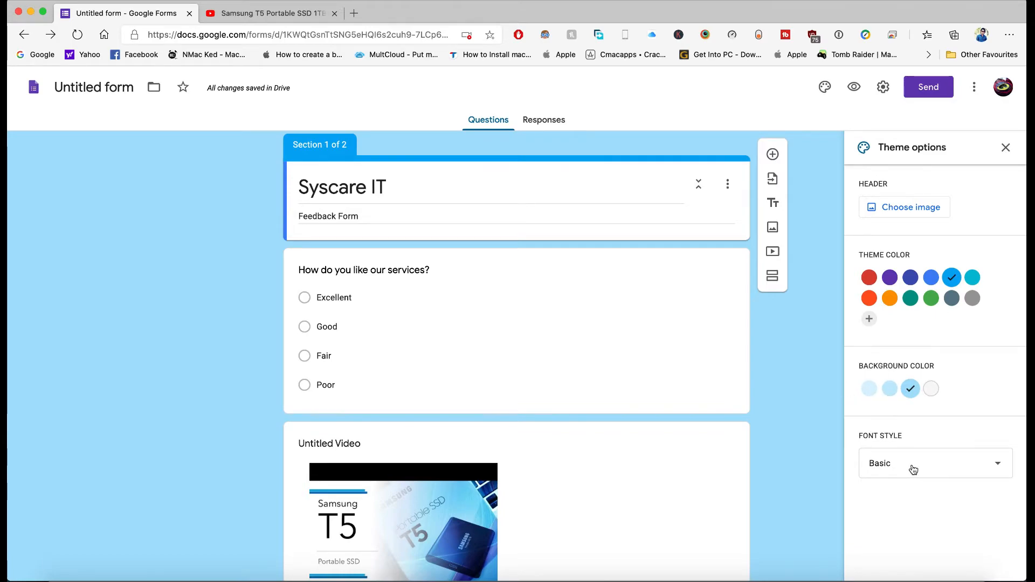
Step: Examine the font styles offered for the form theme, keeping Basic
click(964, 469)
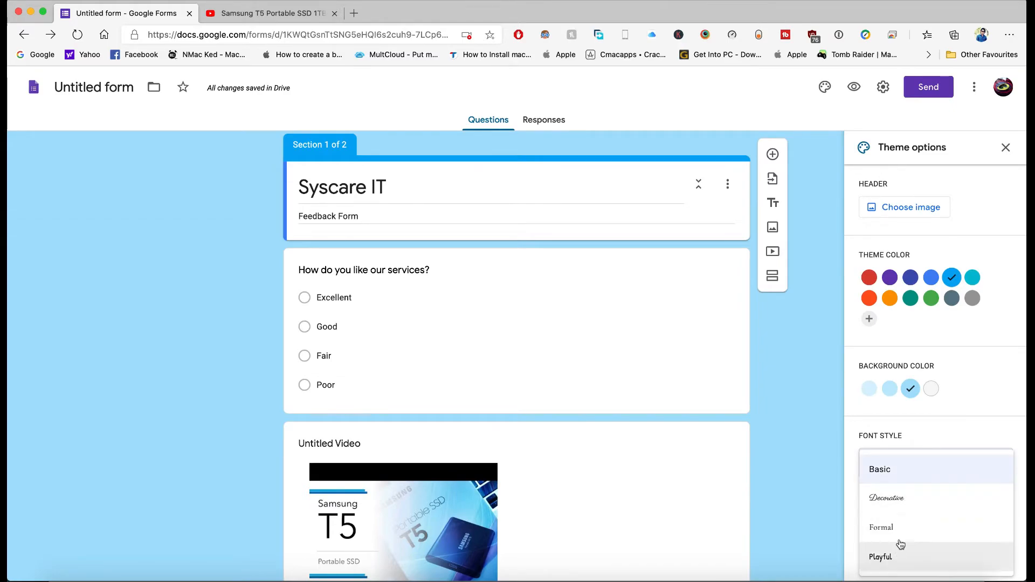
scroll(905, 539, down, 3)
scroll(906, 531, up, 2)
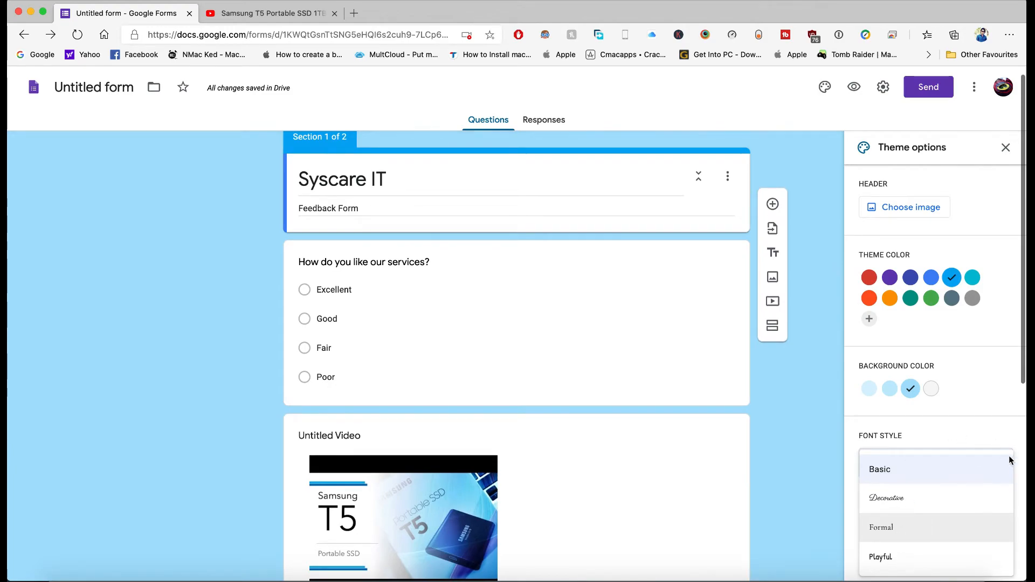
click(987, 431)
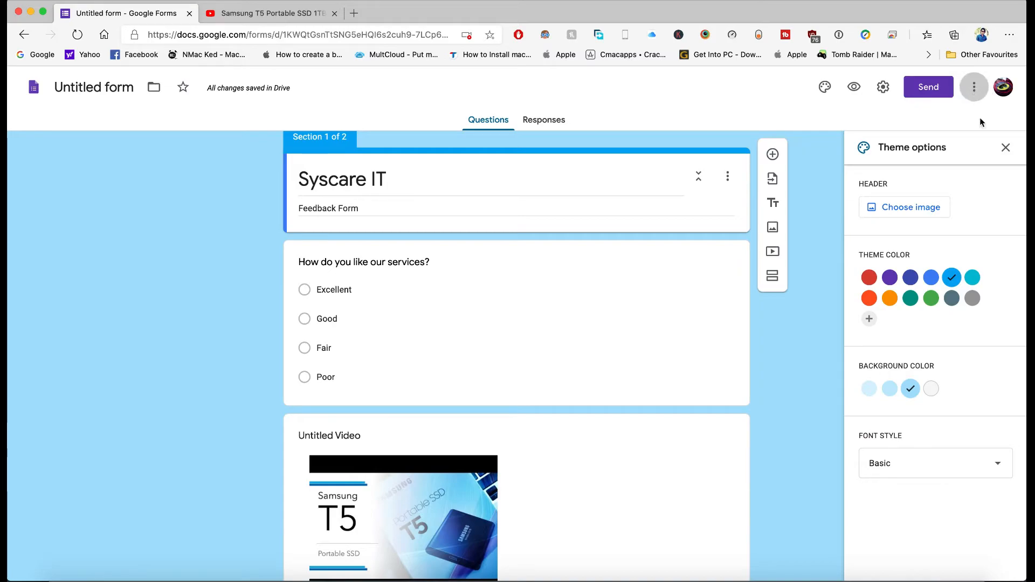
Step: Open the form's pre-filled link page and try to get the link without selecting any answers
click(974, 86)
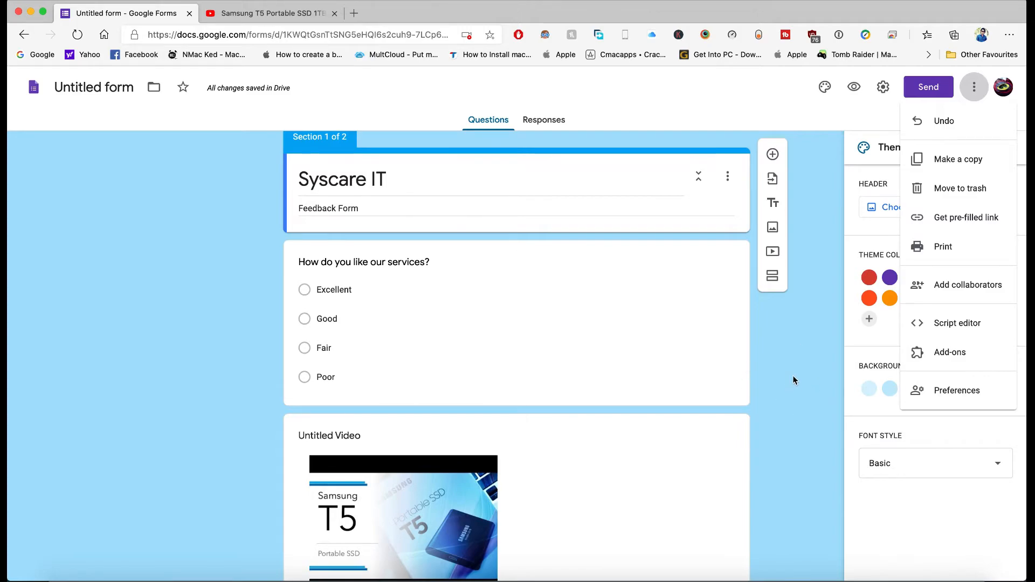
click(943, 226)
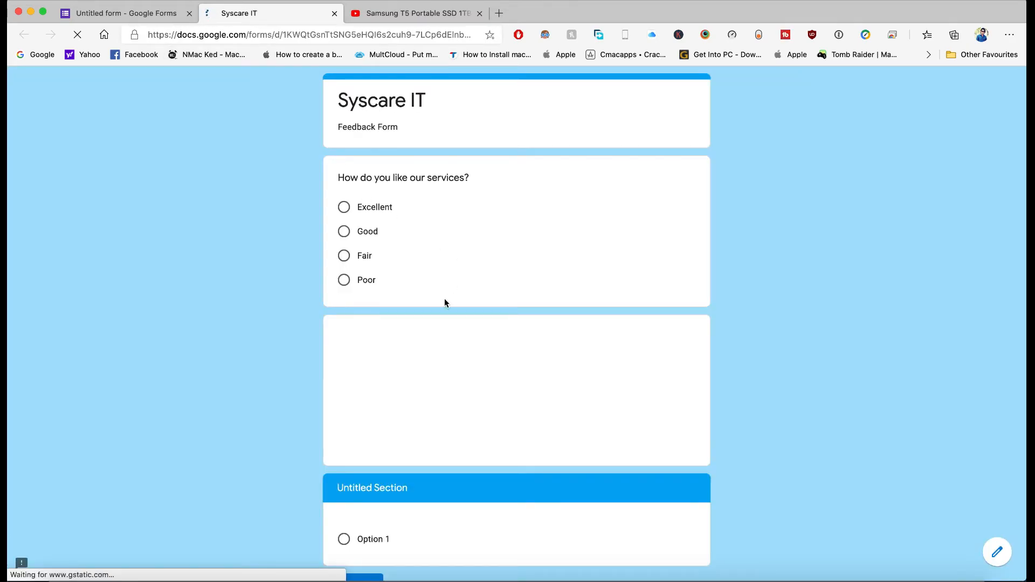
scroll(445, 299, down, 3)
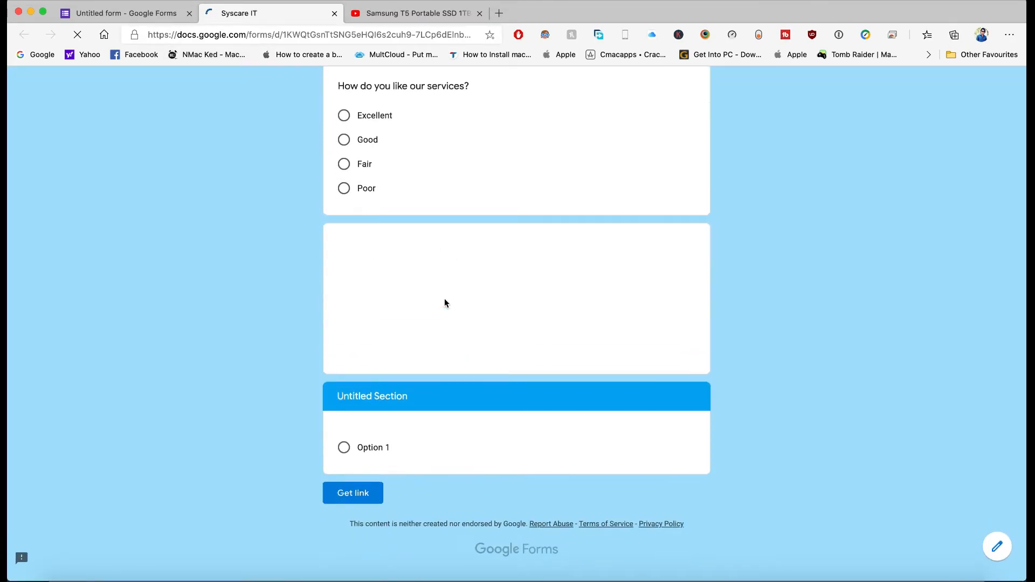
click(348, 499)
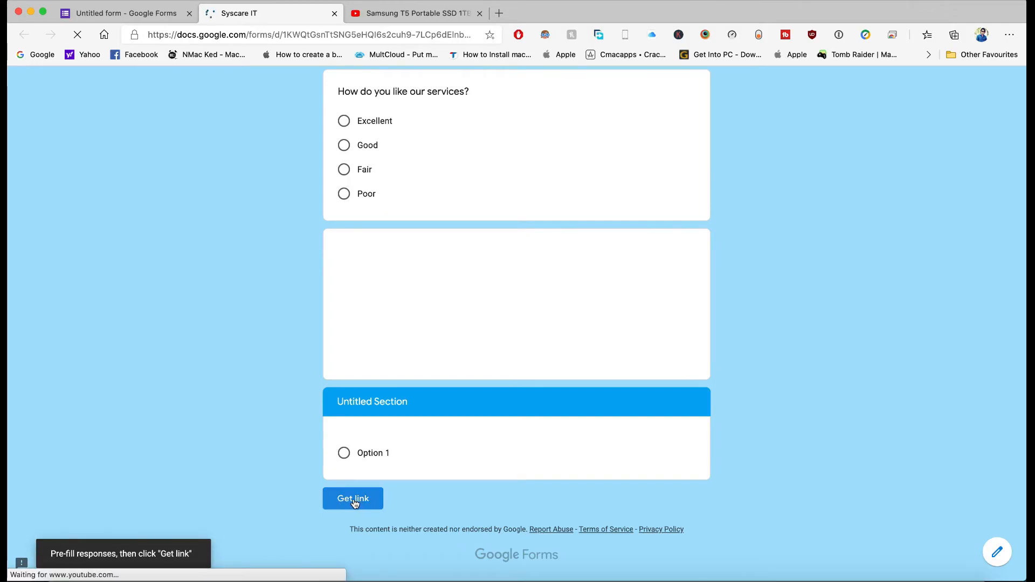
click(355, 503)
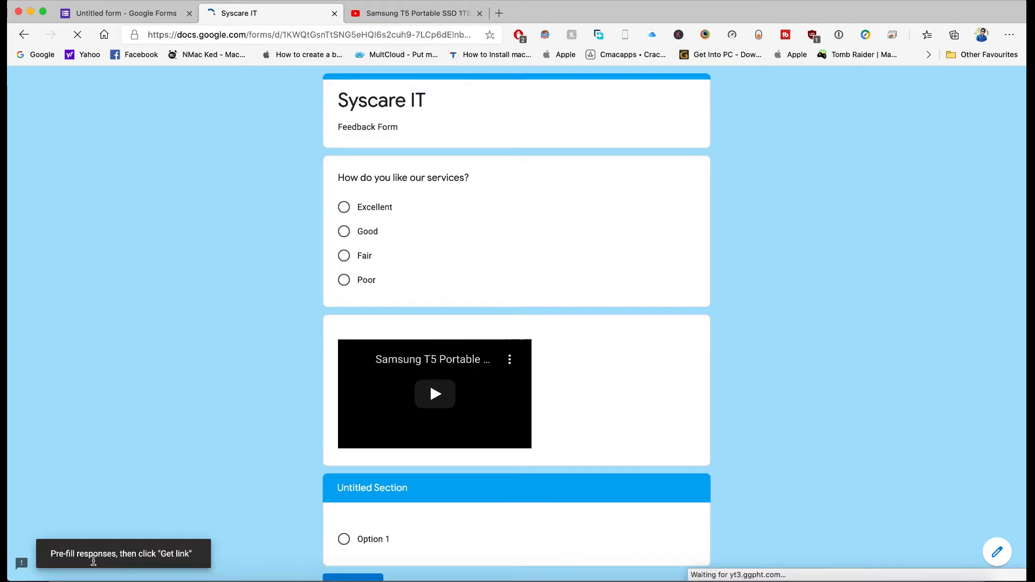
scroll(259, 508, down, 3)
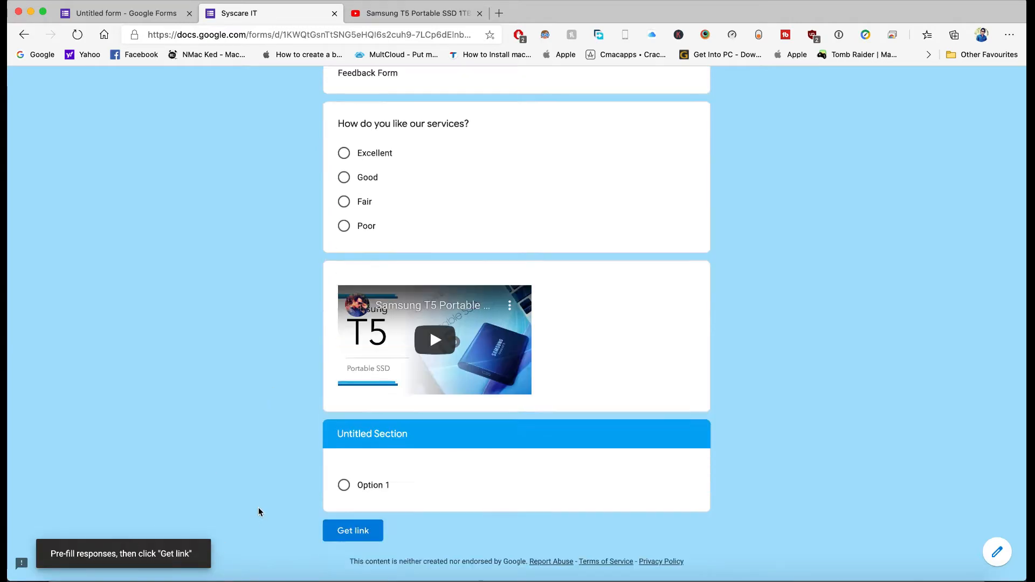
click(370, 499)
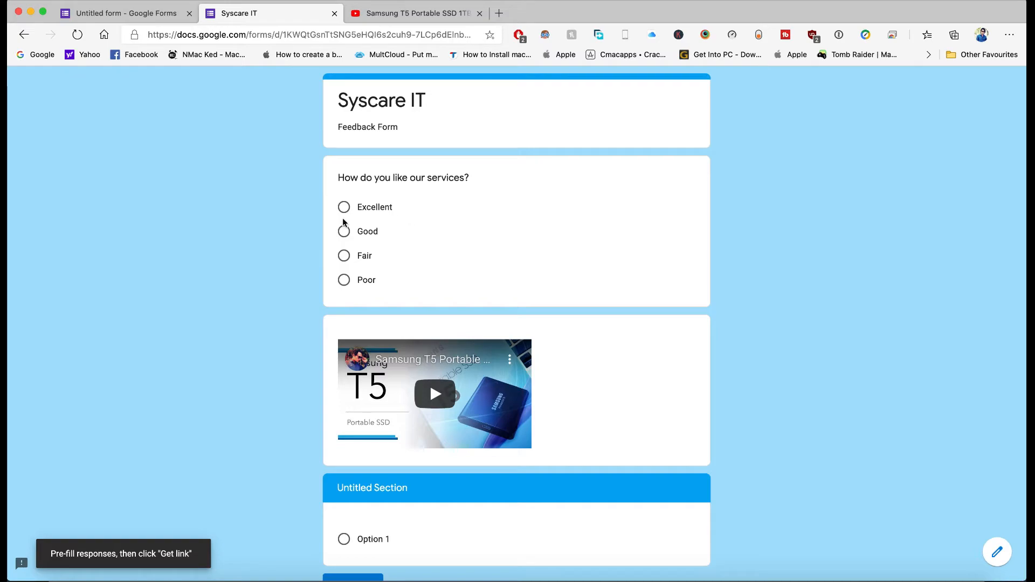
Step: Look over the Syscare IT pre-fill page and return to the form editor
scroll(324, 235, down, 3)
scroll(323, 235, up, 5)
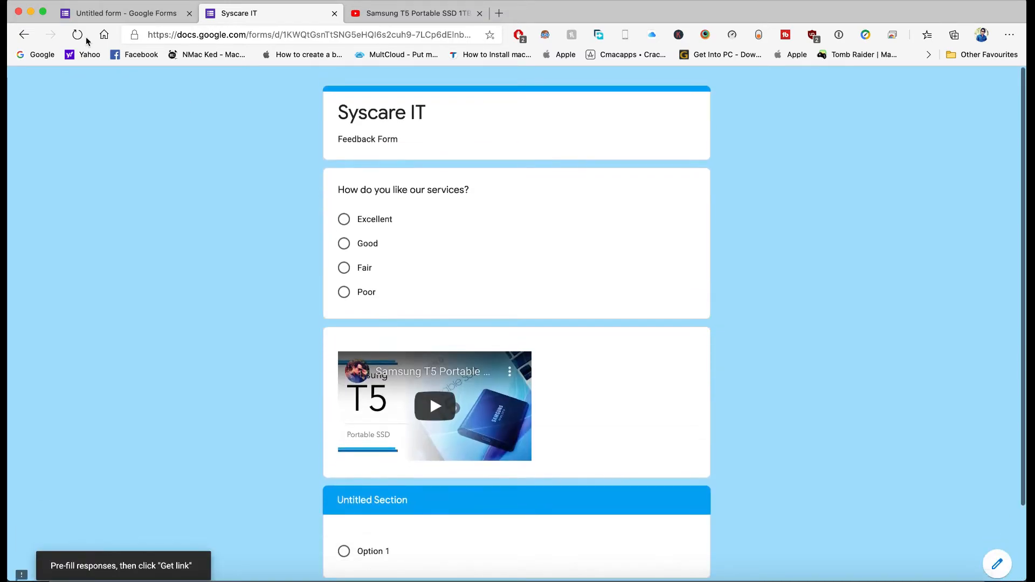
click(120, 11)
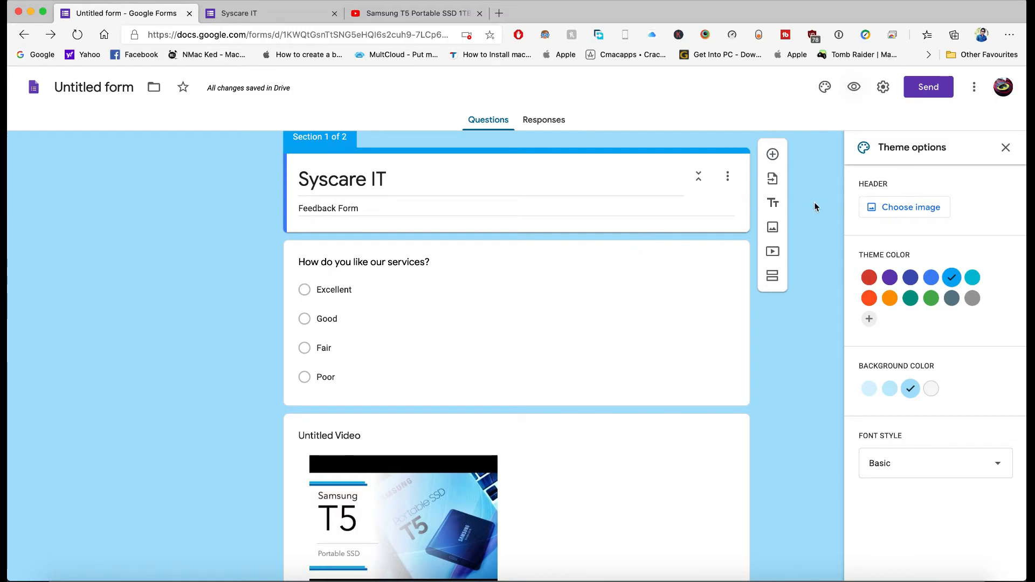
Step: Preview the form, answer the services question with Good and continue to the second section
click(855, 88)
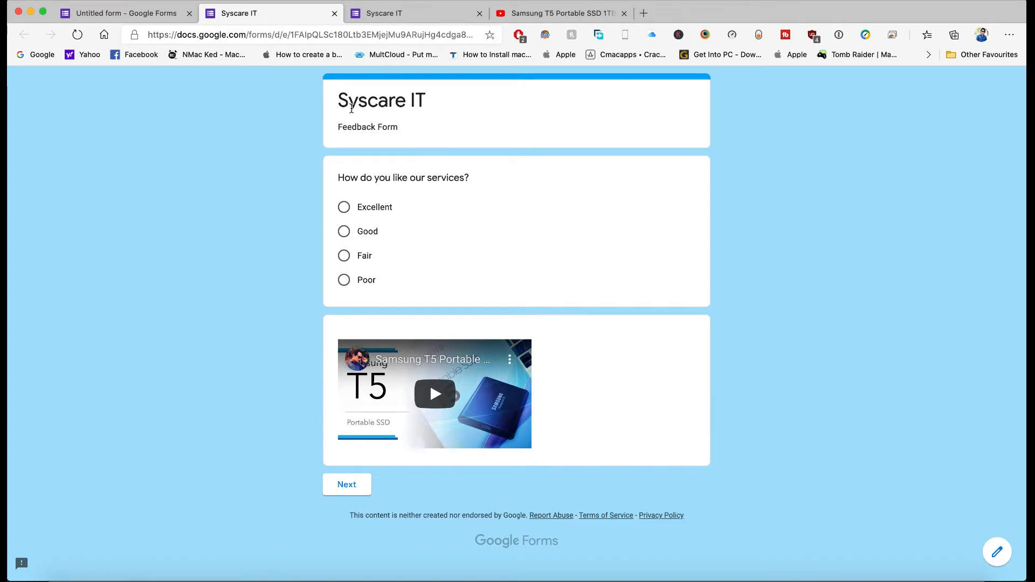
click(345, 212)
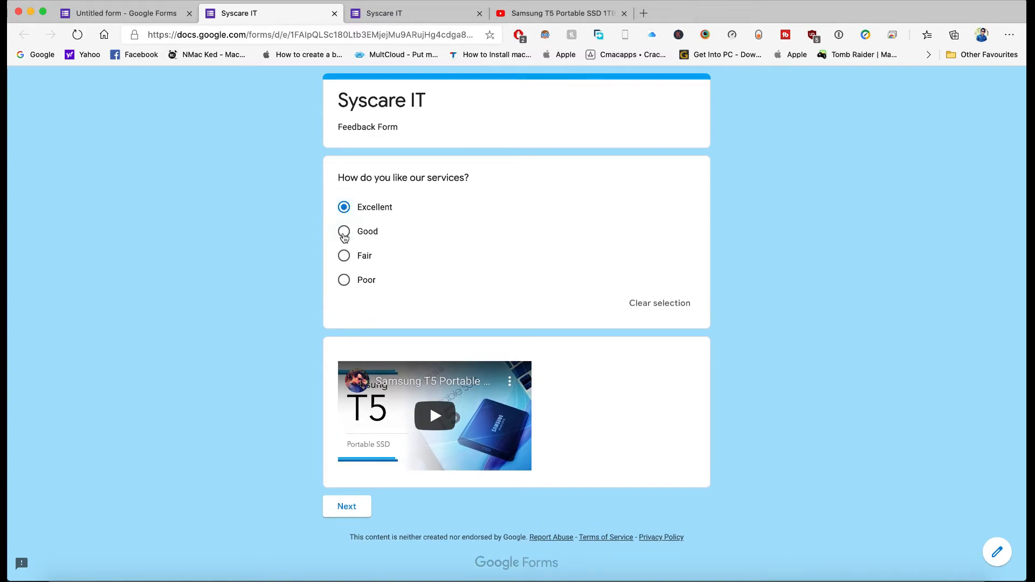
click(344, 233)
click(365, 512)
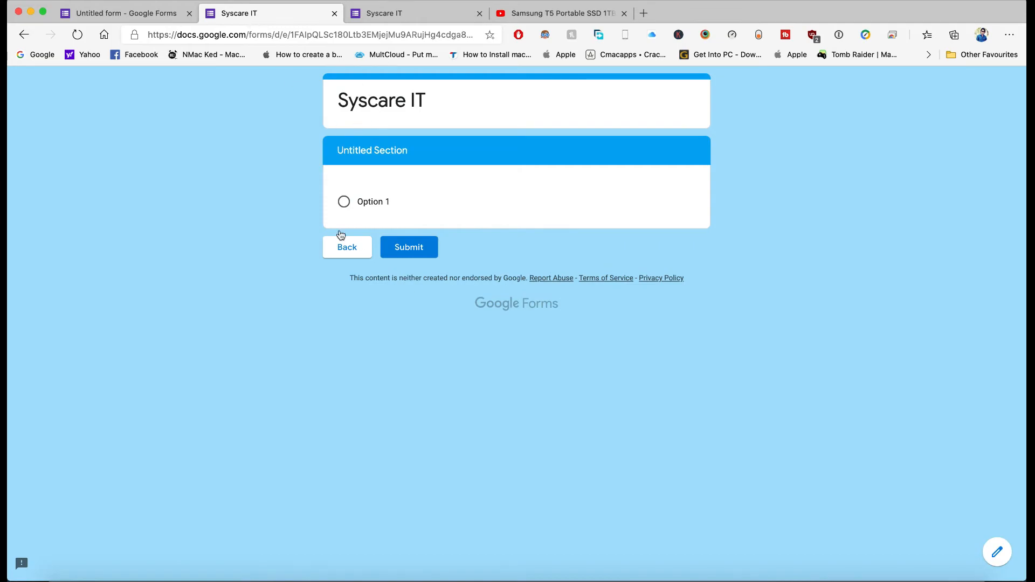
Step: Return to the form editor, look over both sections and close the theme options
click(150, 13)
click(281, 18)
key(ctrl+shift+Tab)
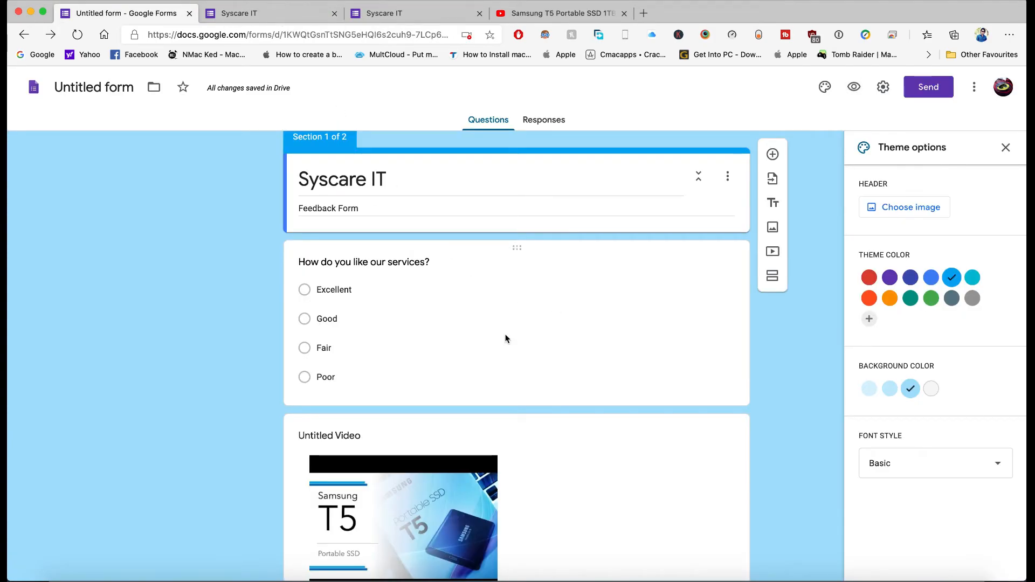
scroll(621, 348, down, 6)
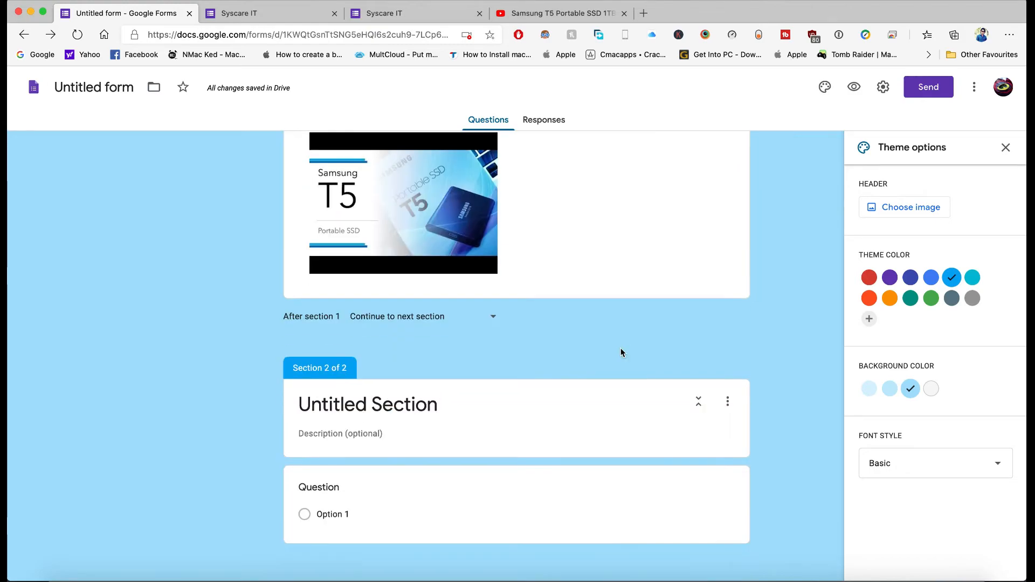
scroll(621, 348, up, 8)
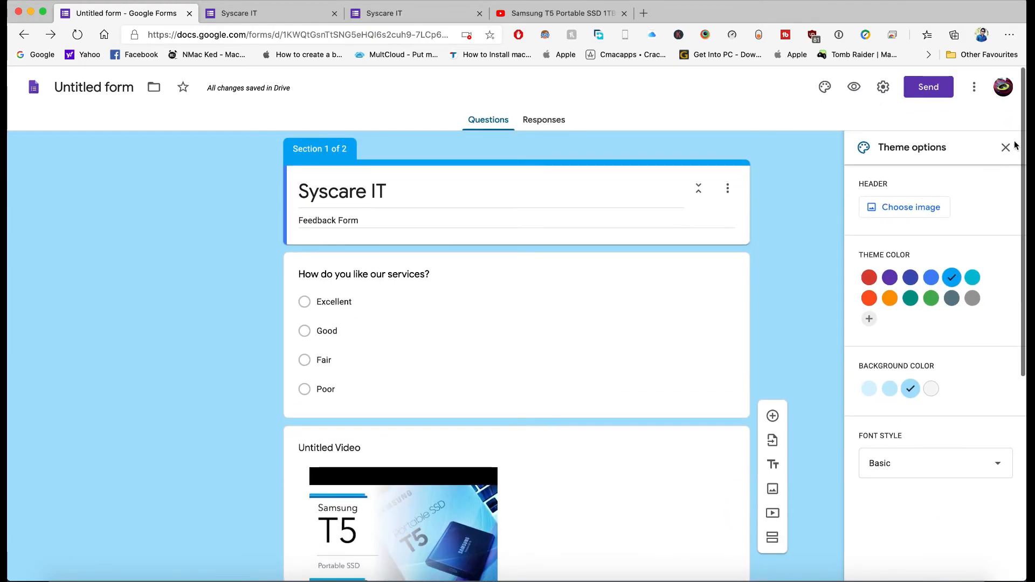
click(1009, 145)
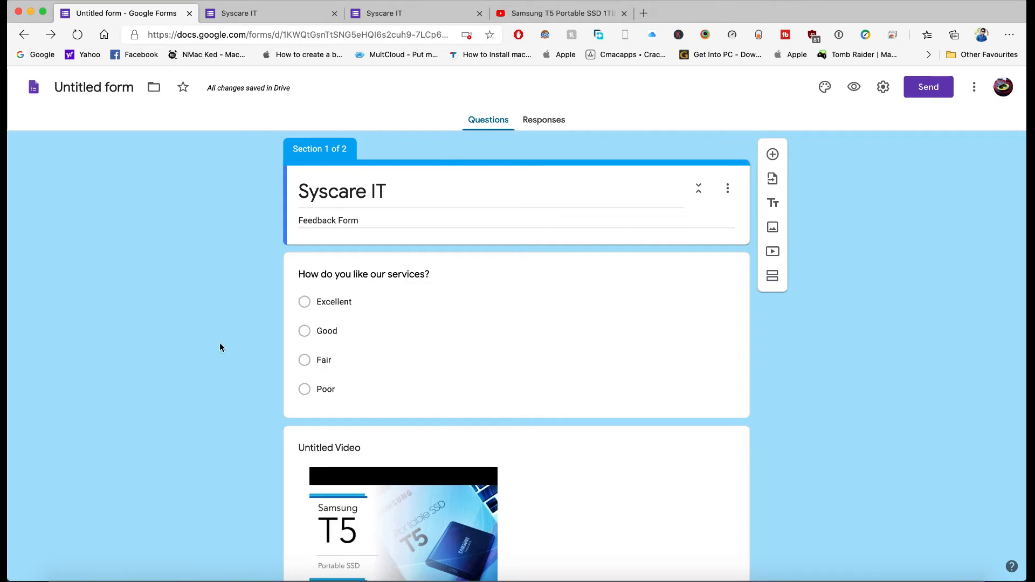
Step: Check the form's responses overview and return to its questions
scroll(219, 347, down, 6)
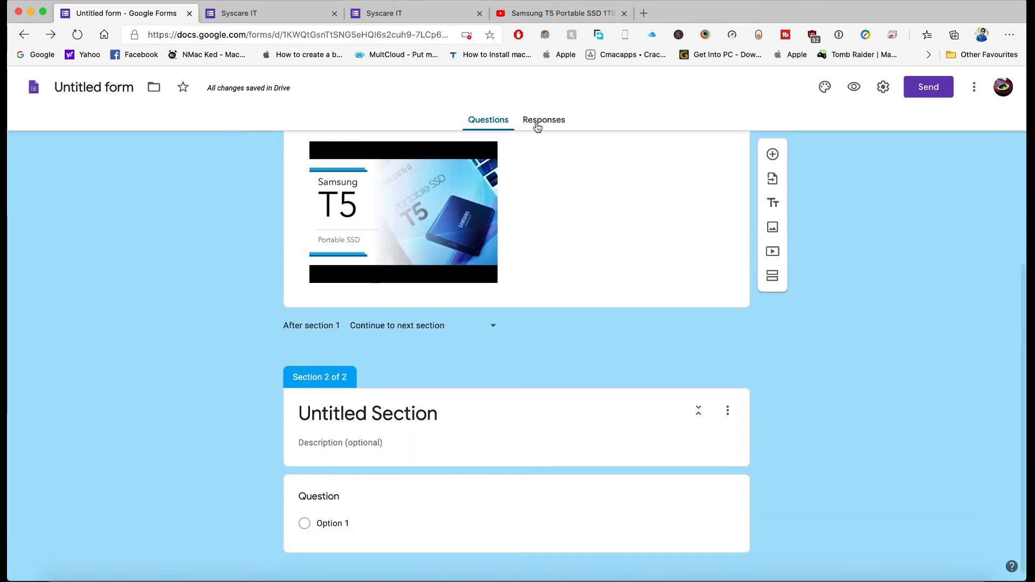
click(538, 126)
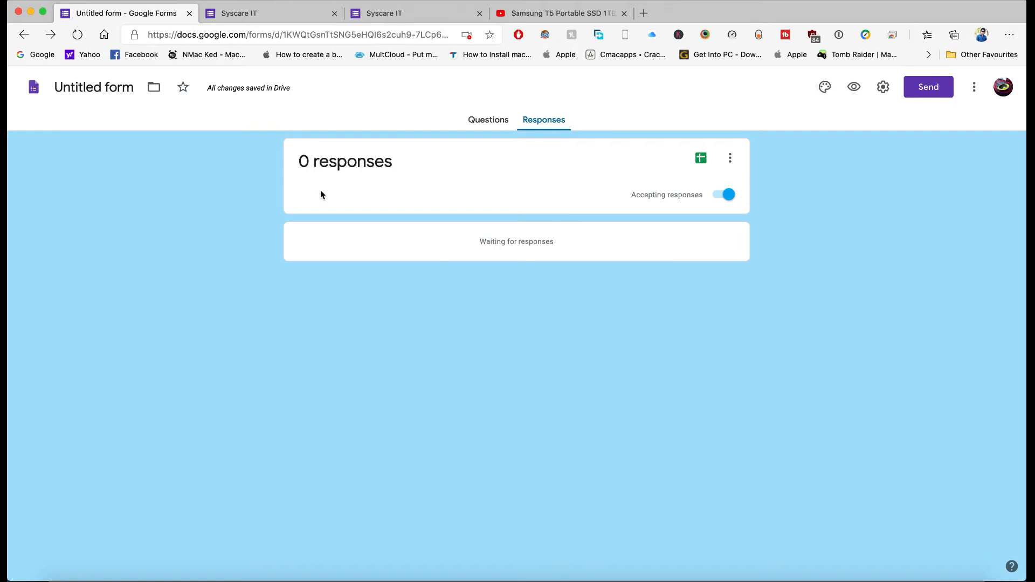
click(474, 119)
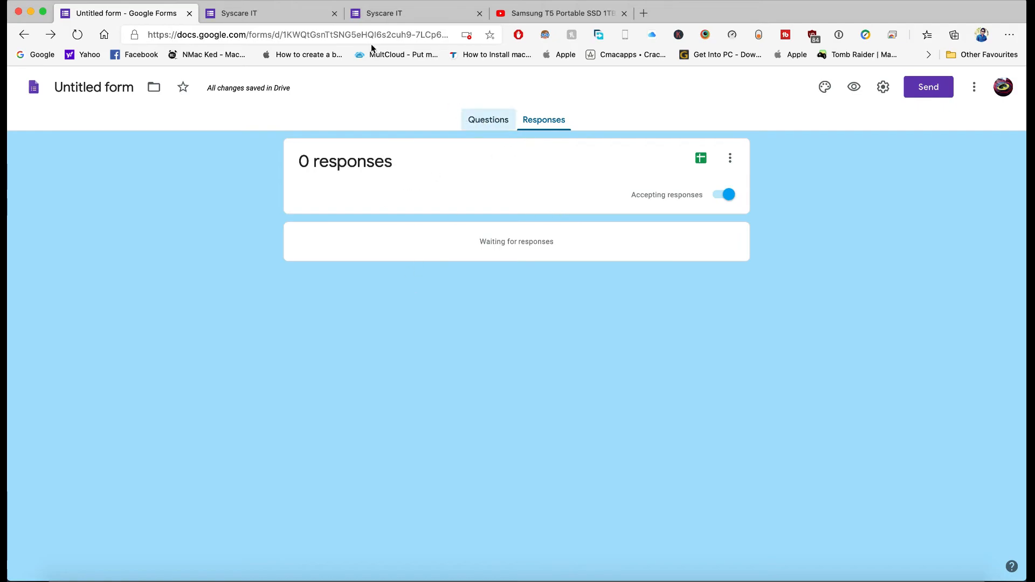
Step: Select Option 1 in the previewed form's second section, submit the response and close the preview to return to the editor
click(266, 11)
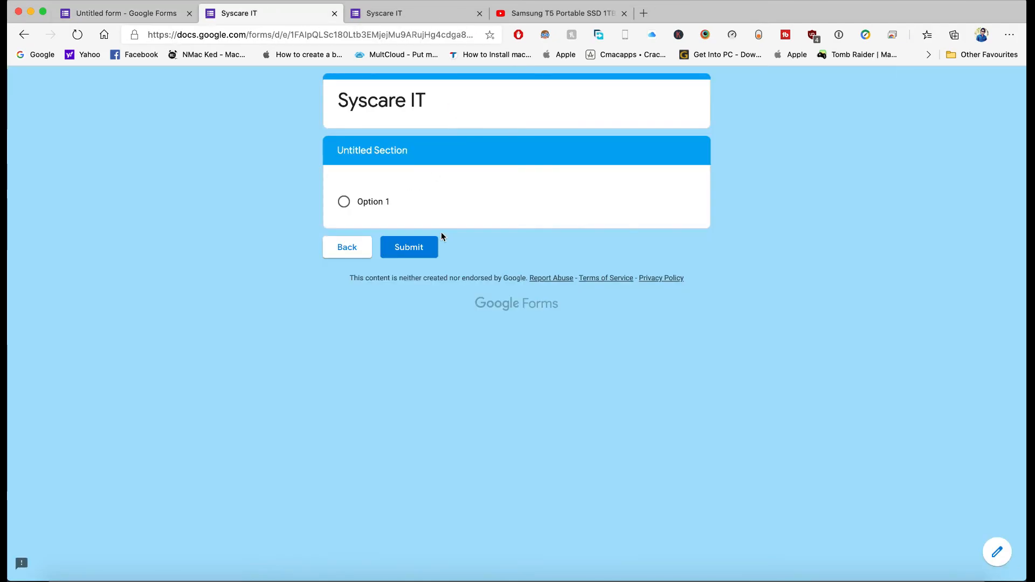
click(344, 202)
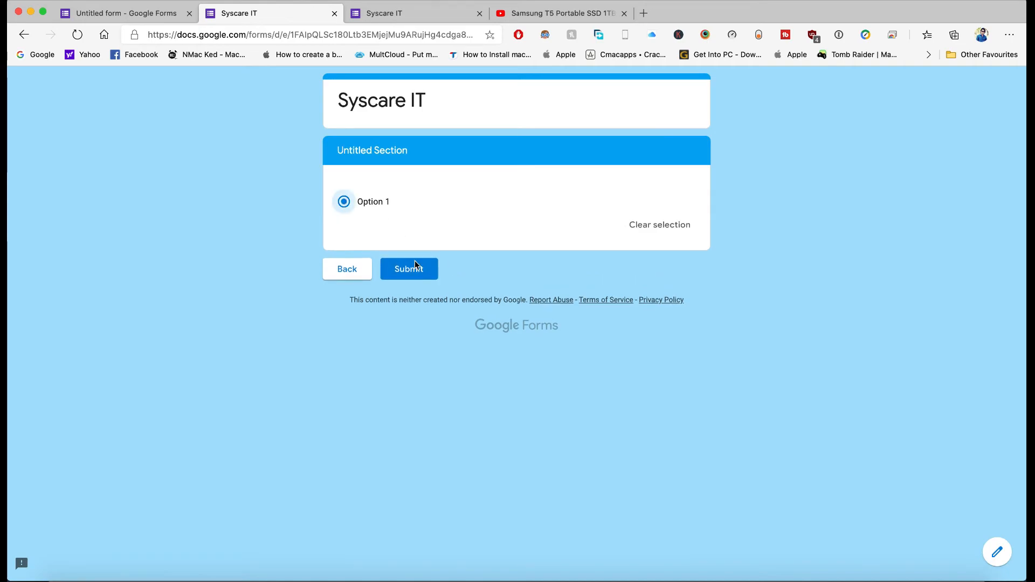
click(416, 266)
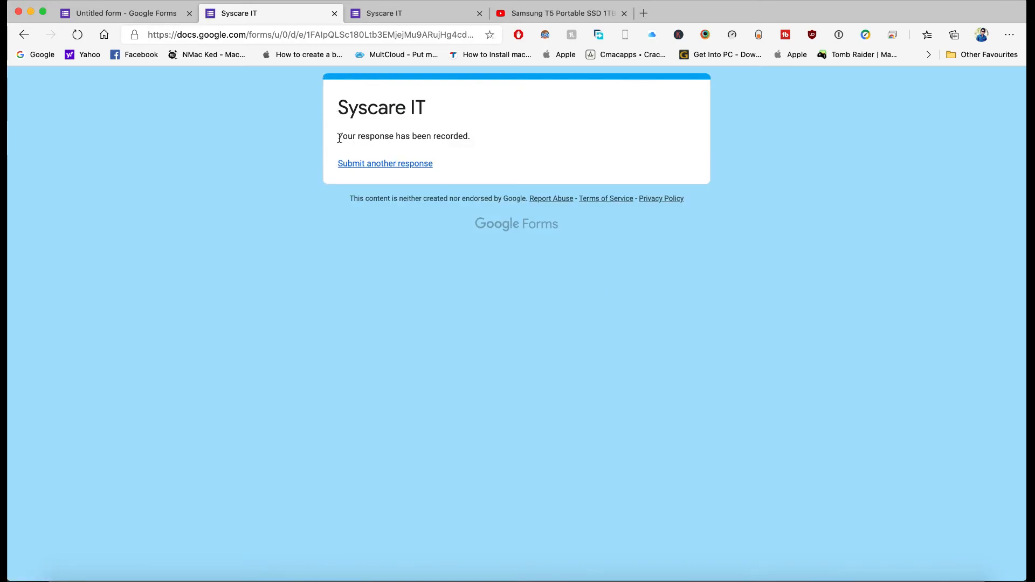
drag(339, 136, 470, 137)
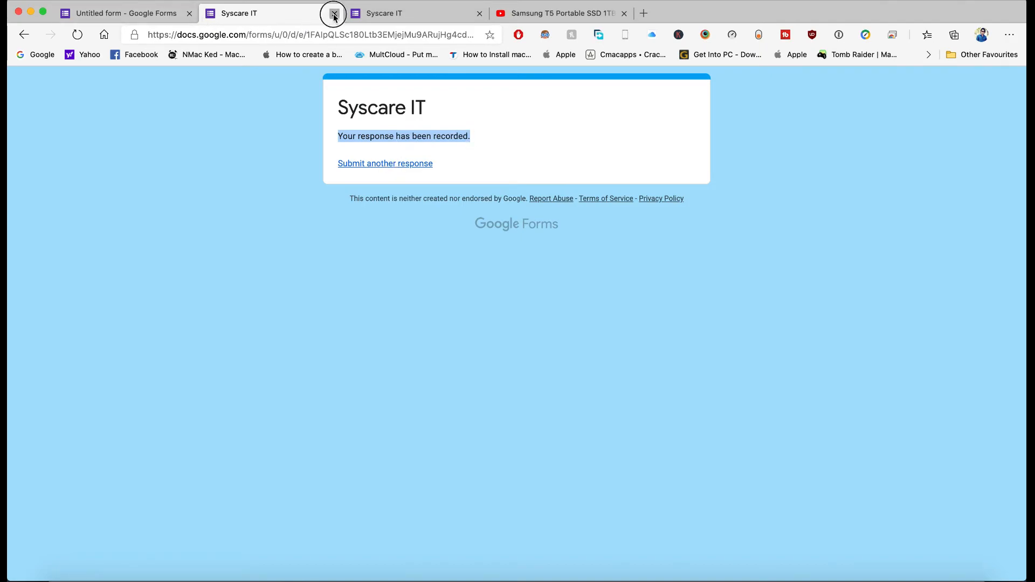
click(187, 11)
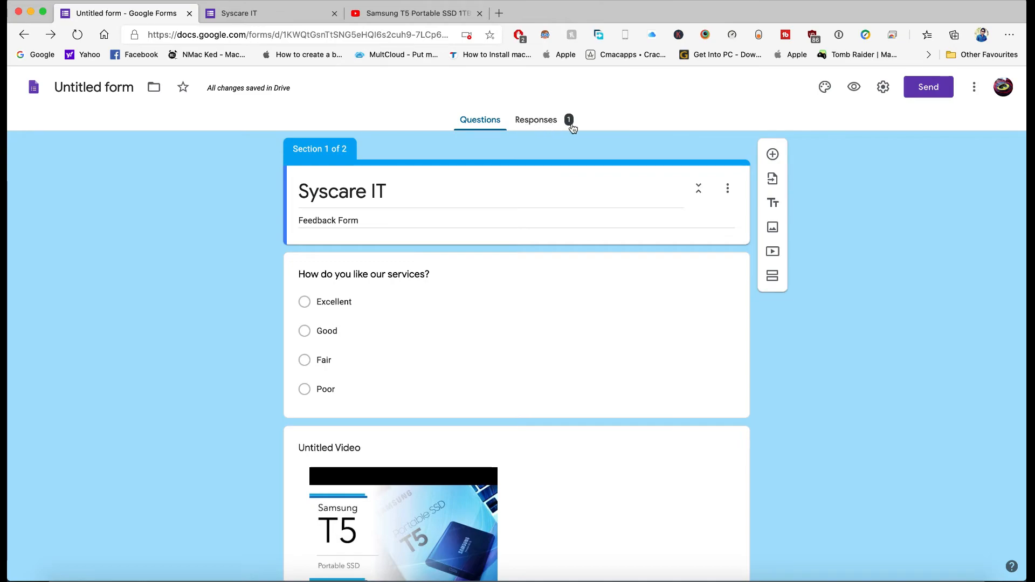
Step: Review the summary charts of the form's responses for both sections
click(538, 124)
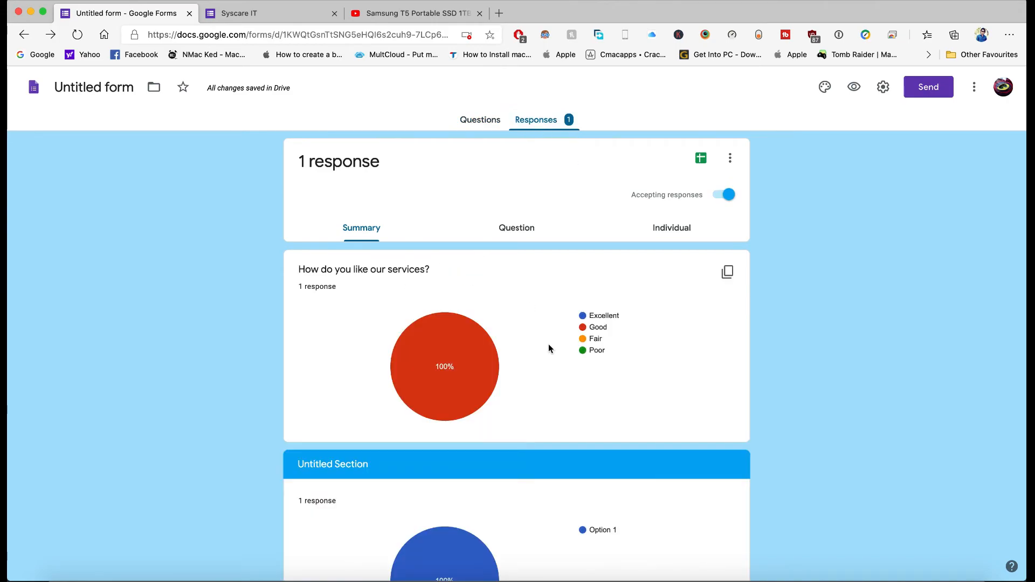
scroll(548, 346, down, 2)
scroll(550, 348, down, 2)
scroll(548, 348, down, 1)
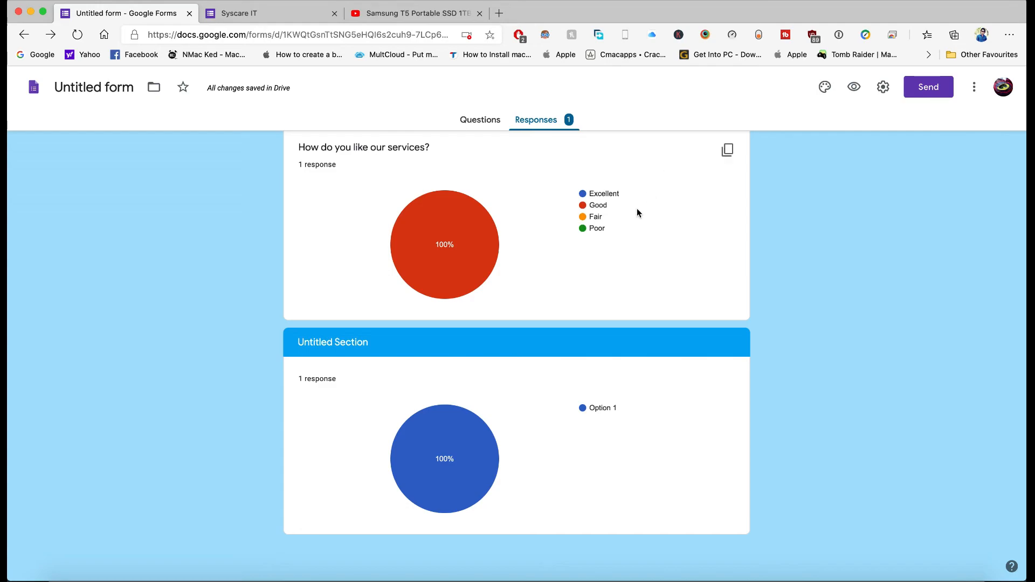
scroll(637, 211, up, 3)
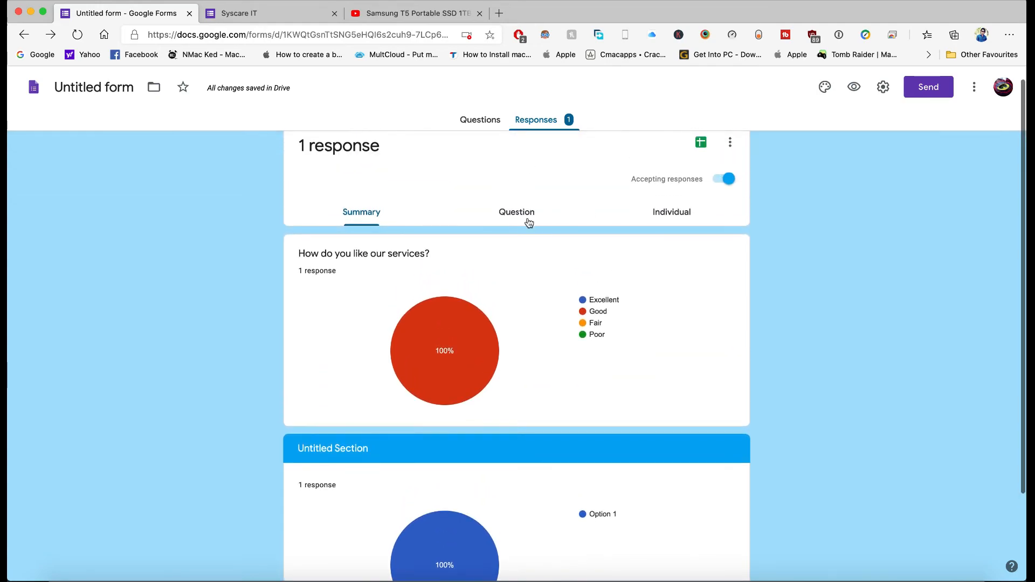
Step: View the responses by question and individually, check the summary again, and return to the form's questions
click(518, 225)
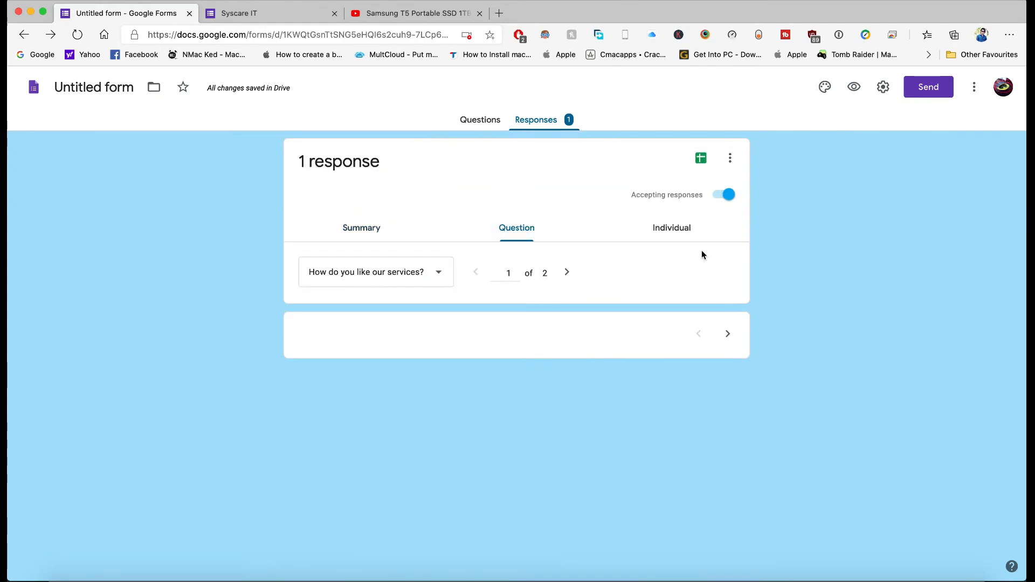
click(684, 233)
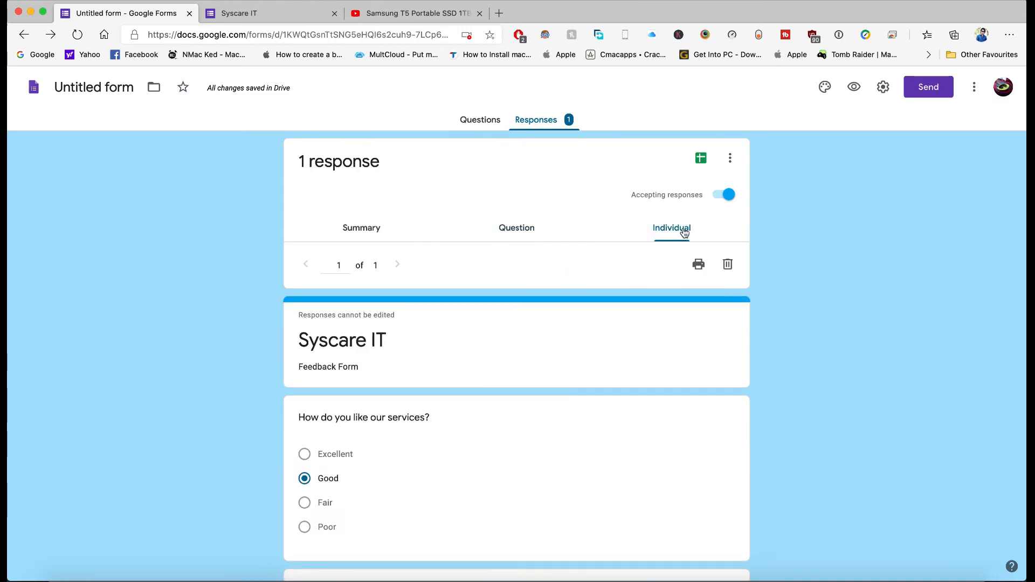
click(510, 234)
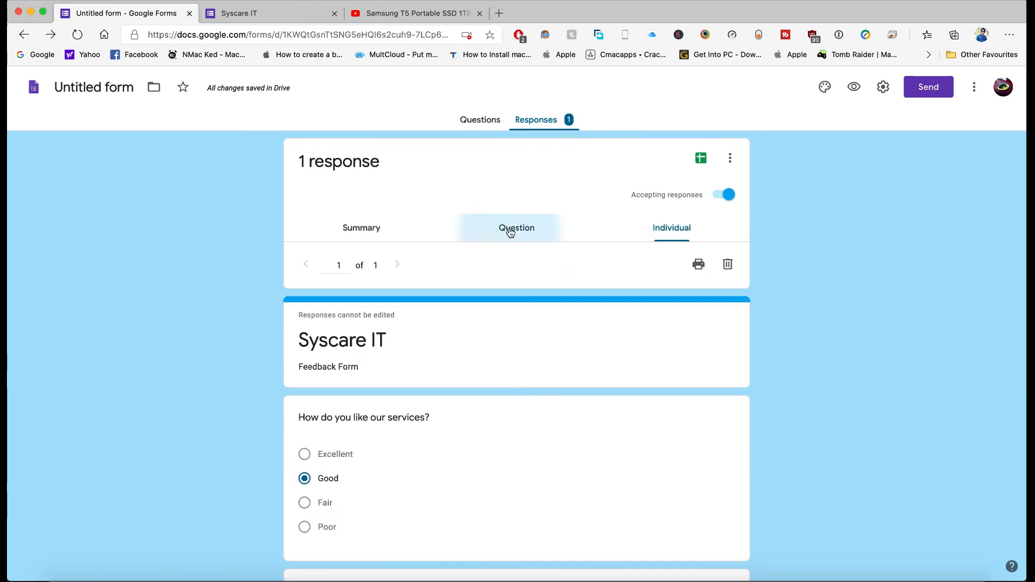
click(377, 227)
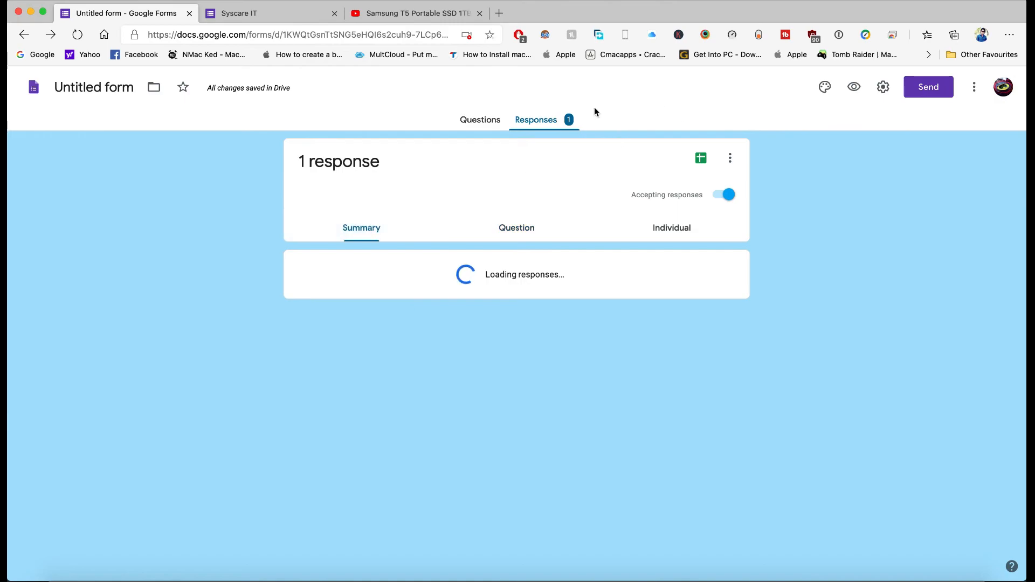
click(485, 119)
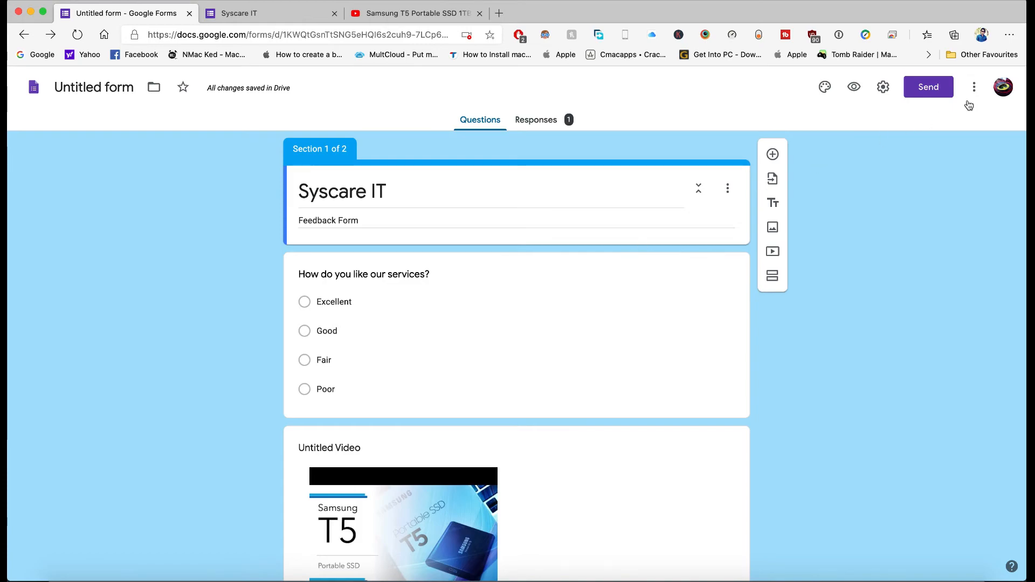
Step: Examine the options for sending the form by email, by link and as embedded HTML
click(927, 93)
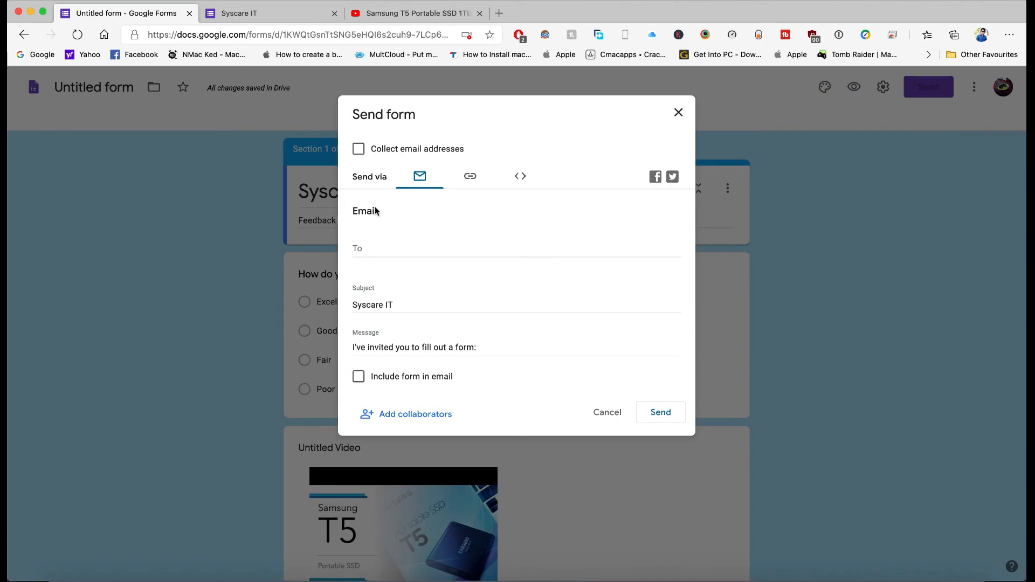
click(379, 249)
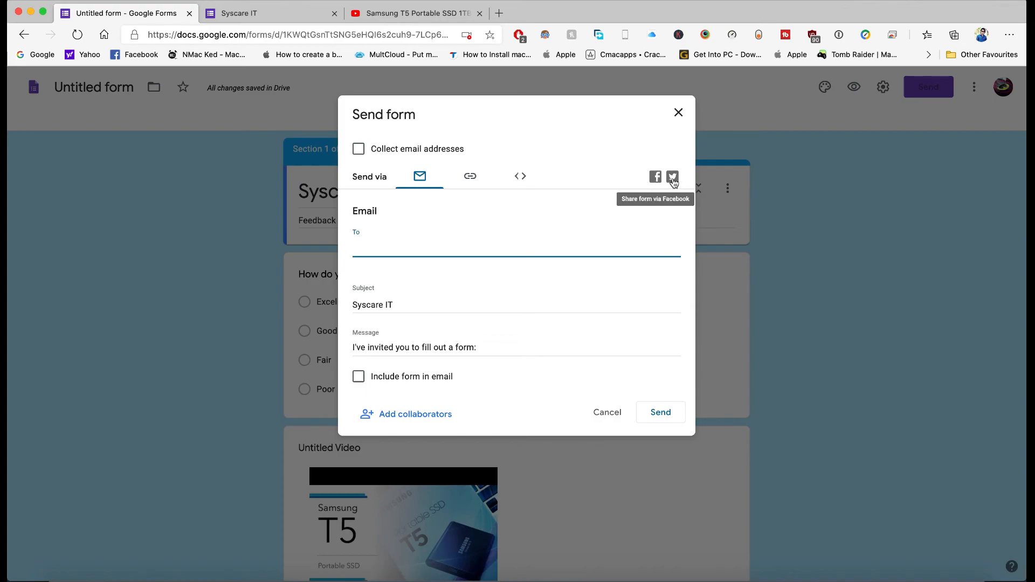
click(473, 178)
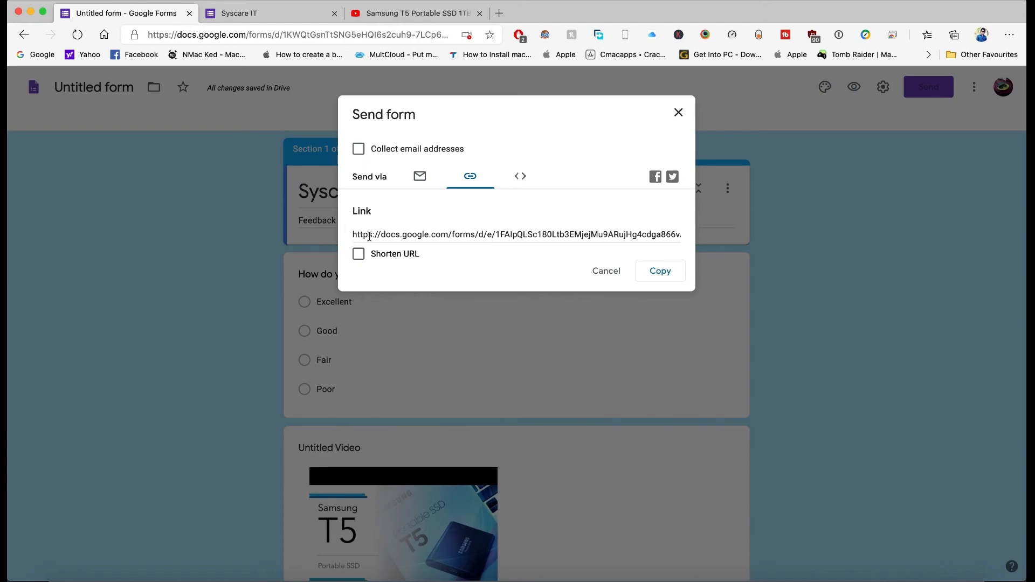
click(519, 177)
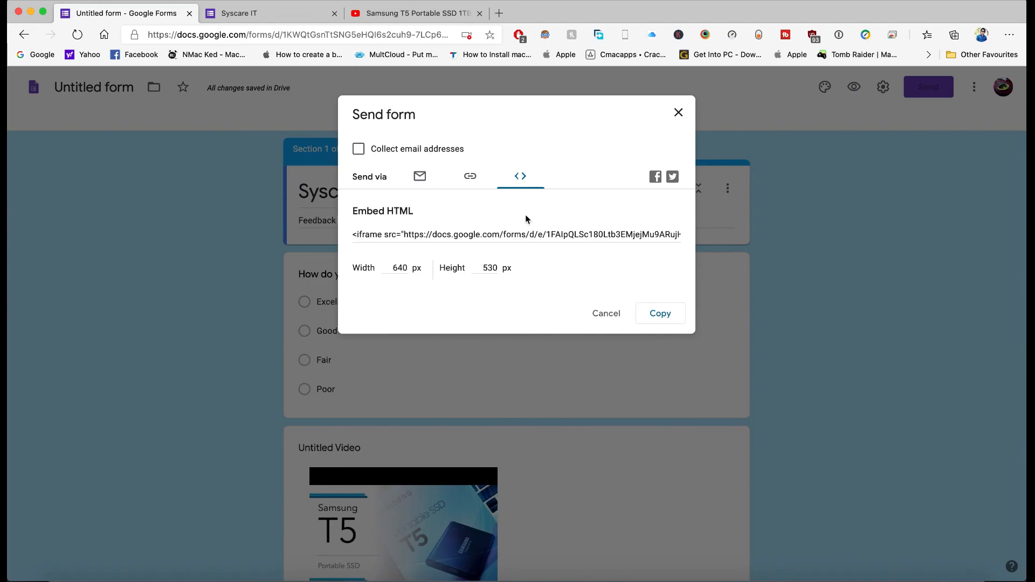
Step: Open the collaborator sharing settings from the email sending options and close them without adding any editors
click(426, 180)
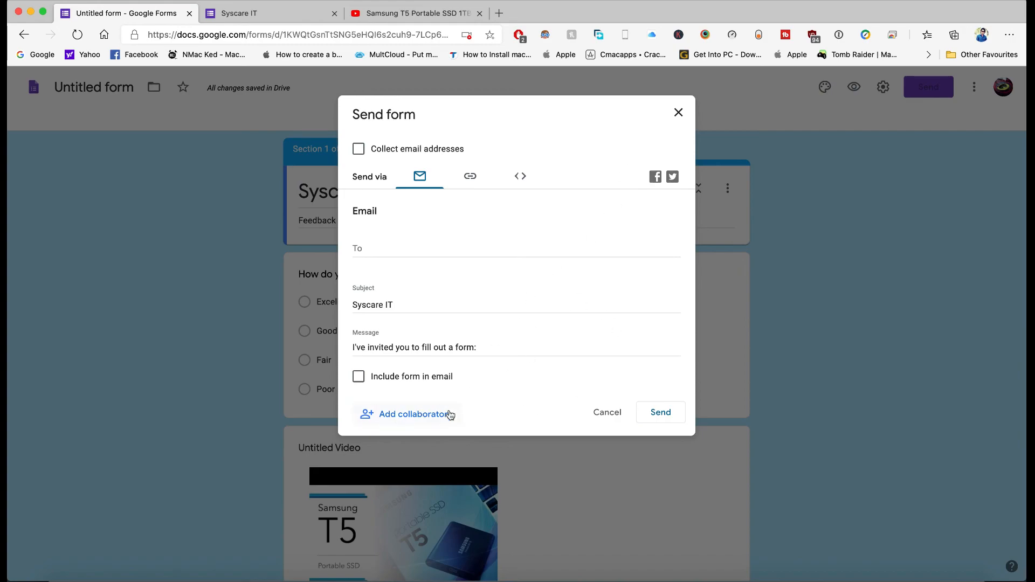
click(401, 423)
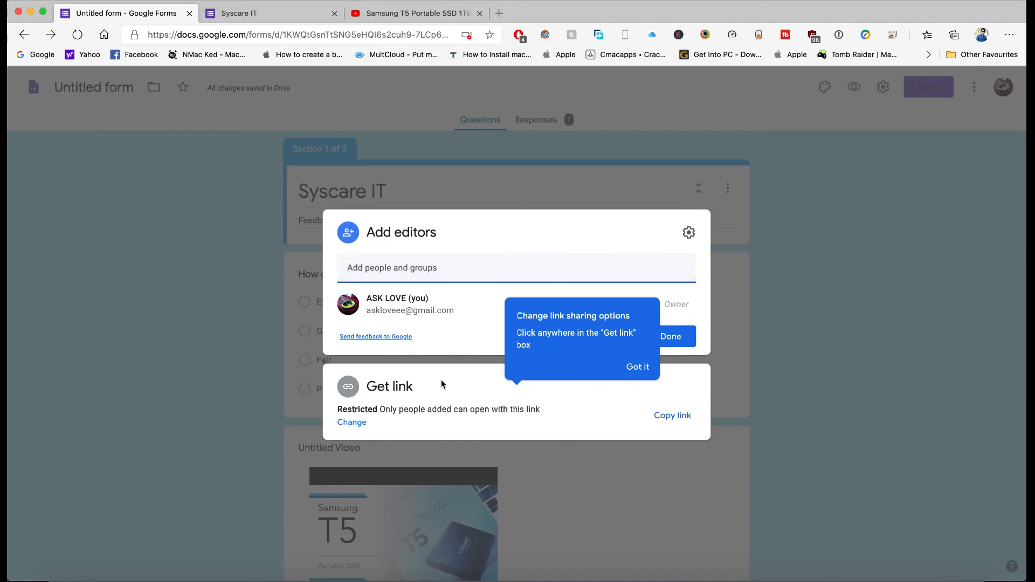
click(169, 257)
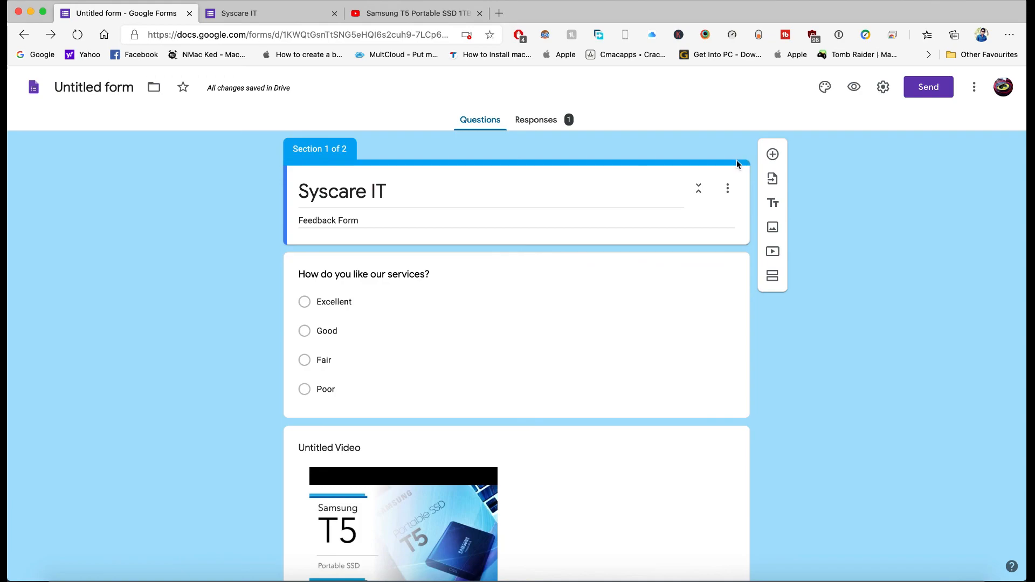